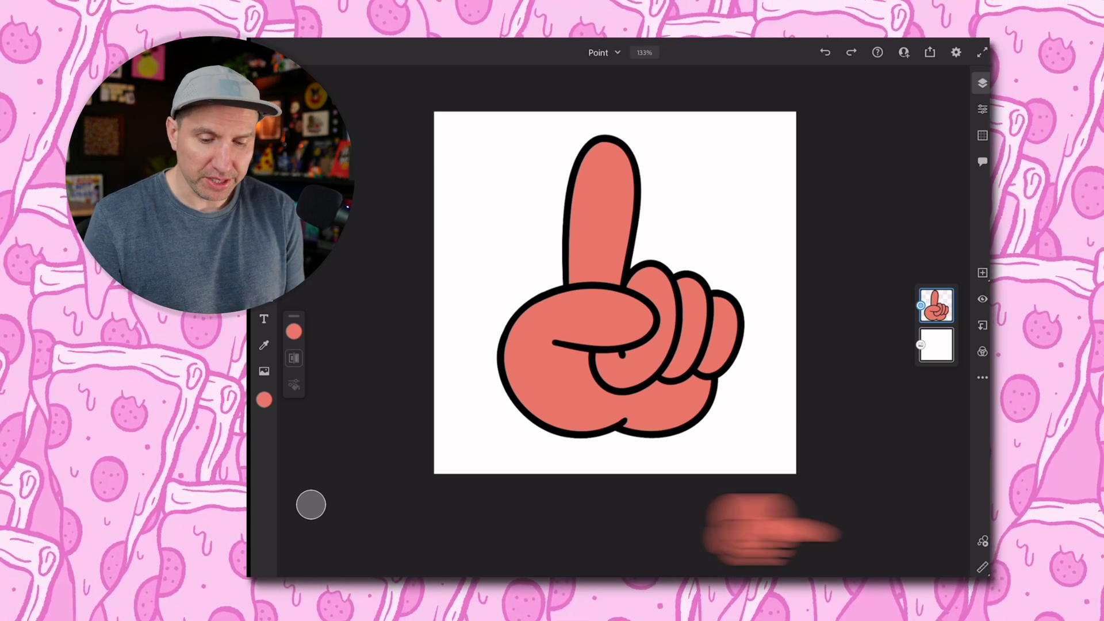
Add a motion path to the hand layer, set to 20 frames with ease in/out.
click(983, 541)
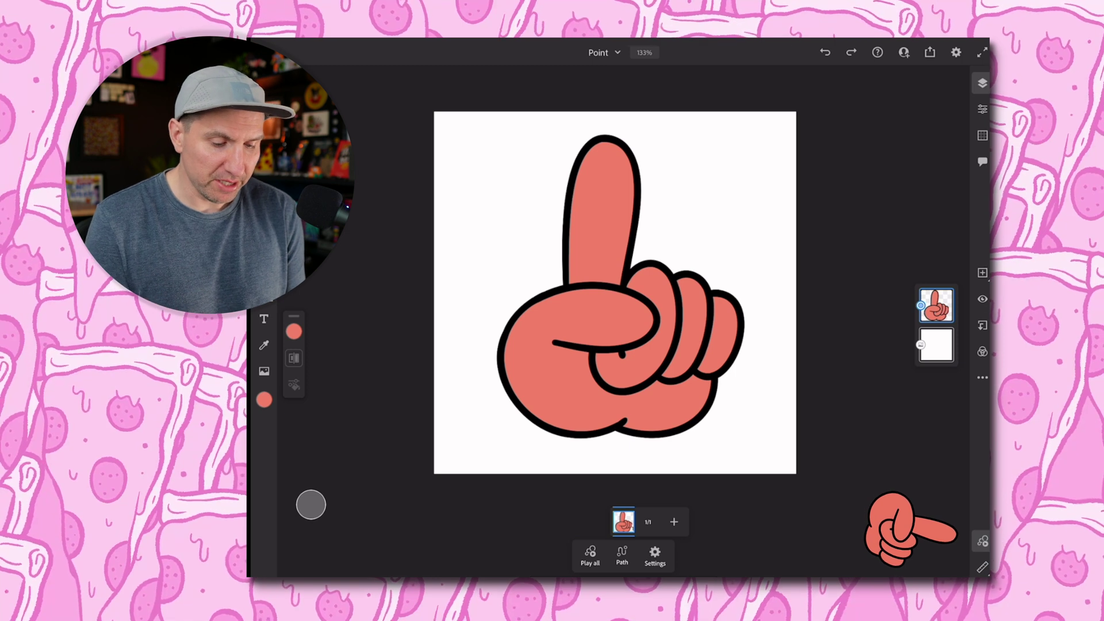
click(621, 557)
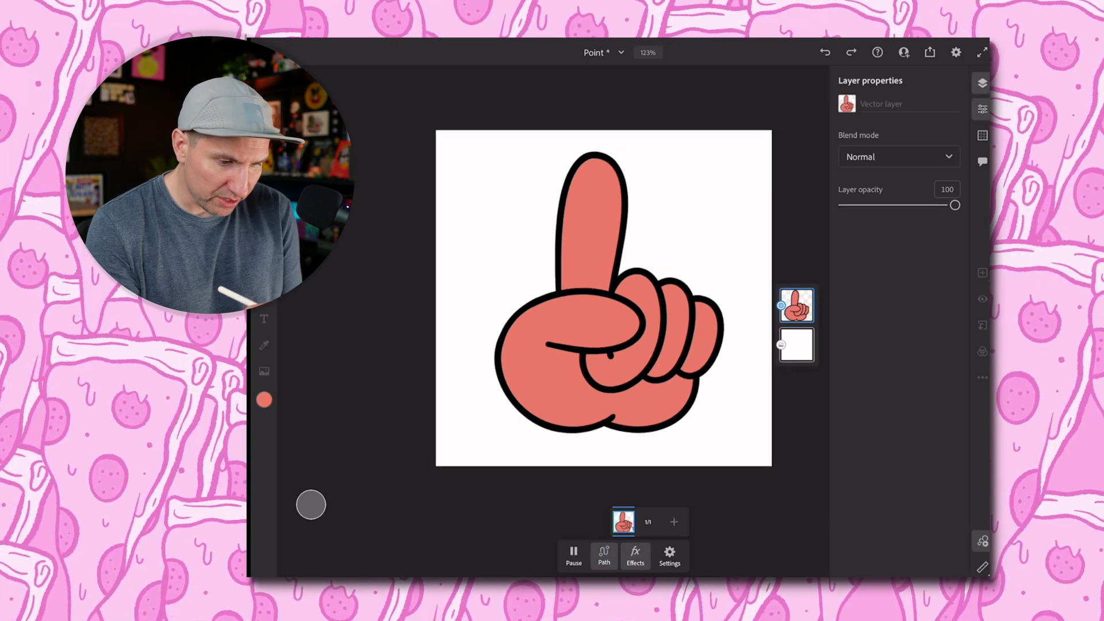
click(604, 273)
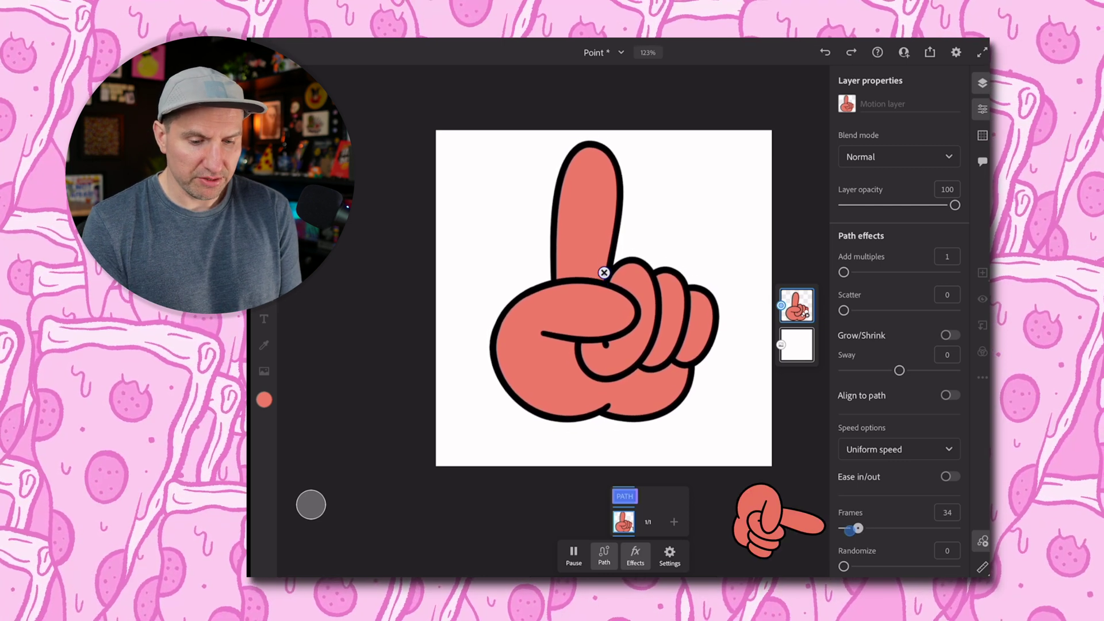
drag(865, 528, 849, 528)
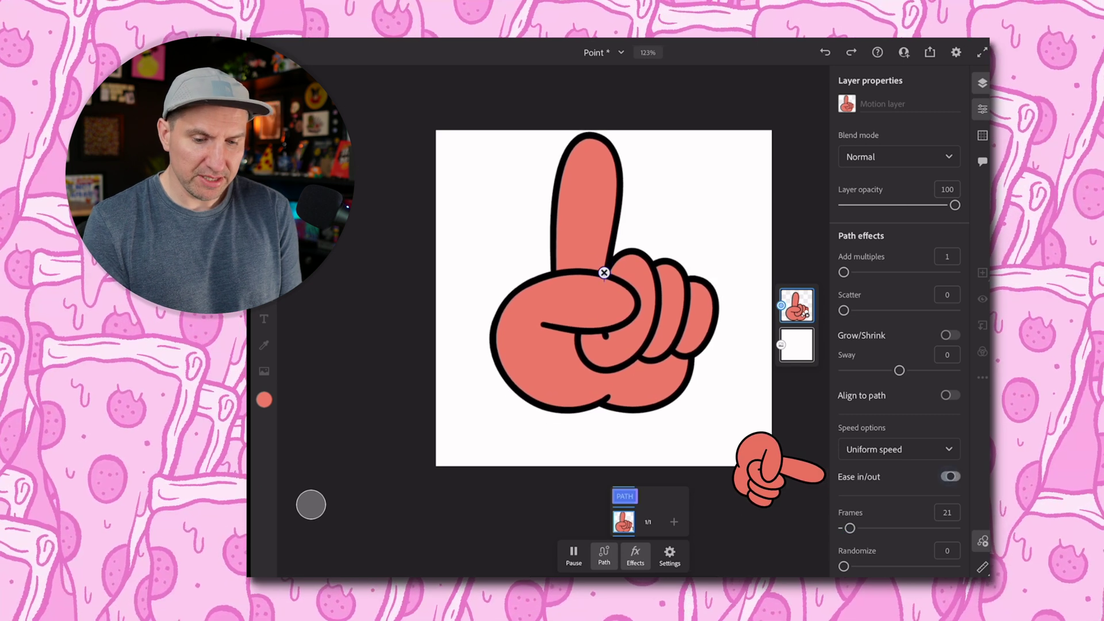
click(950, 477)
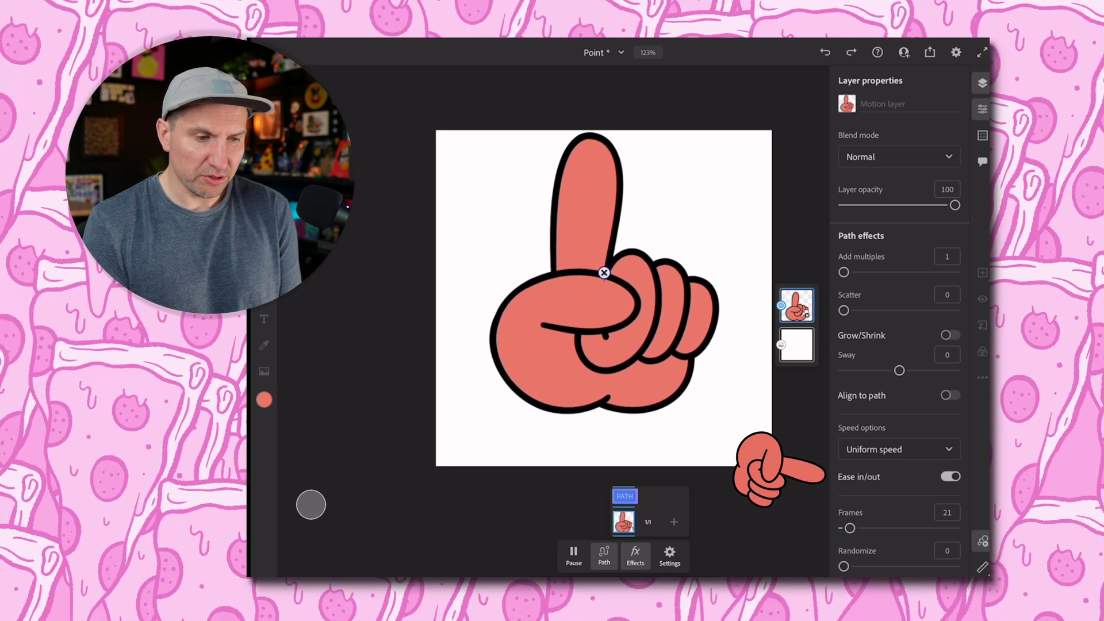
drag(851, 528, 850, 529)
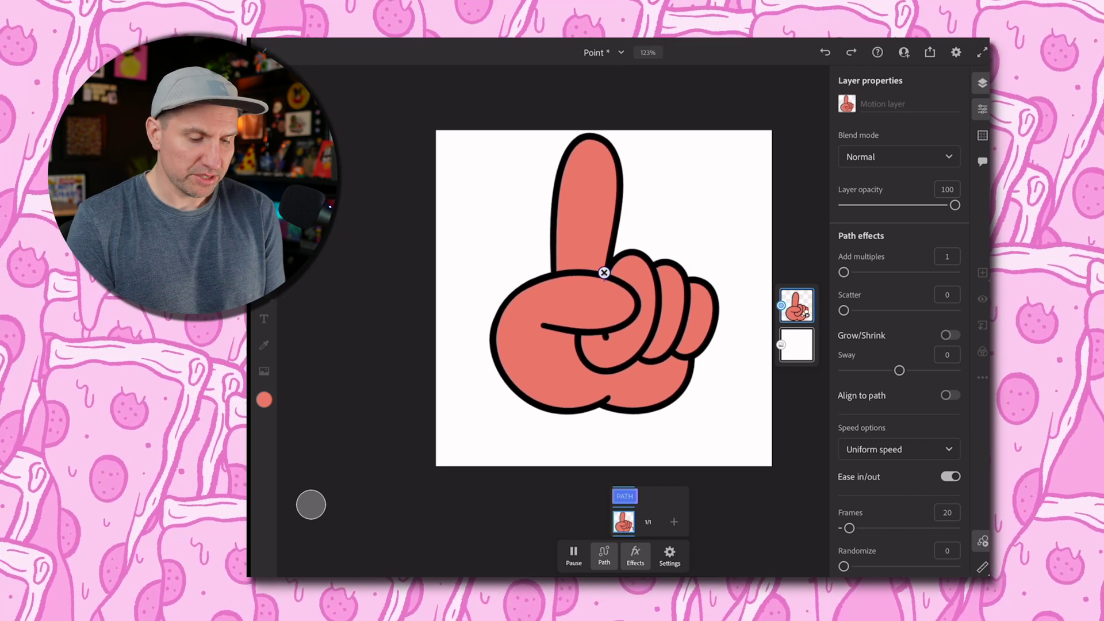
Pause the preview and export the Point animation as a PNG sequence archive.
click(574, 557)
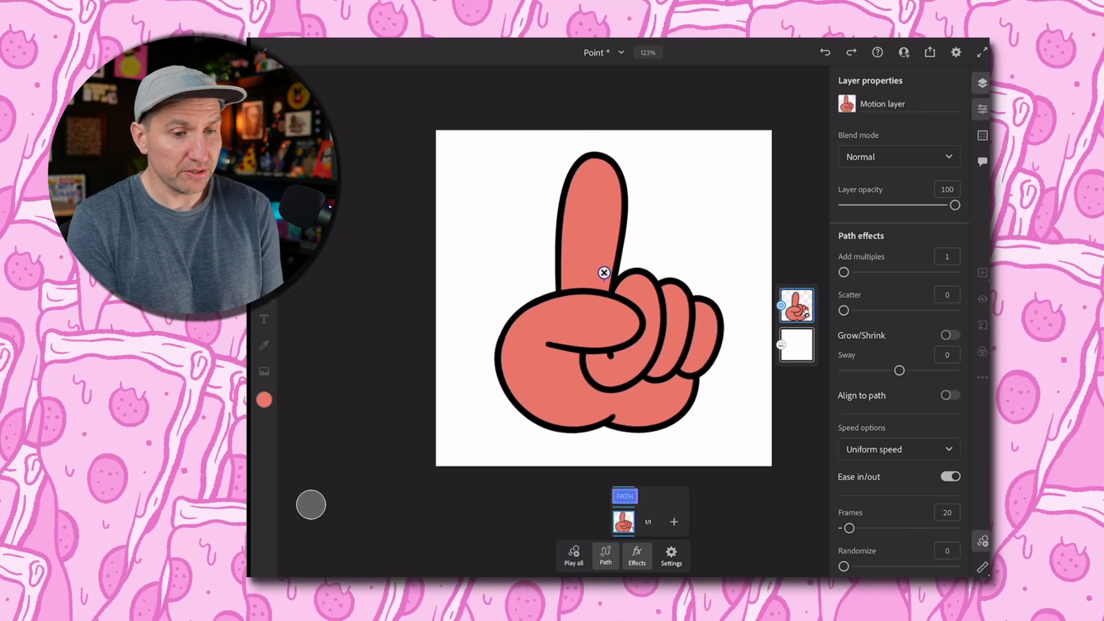
click(930, 52)
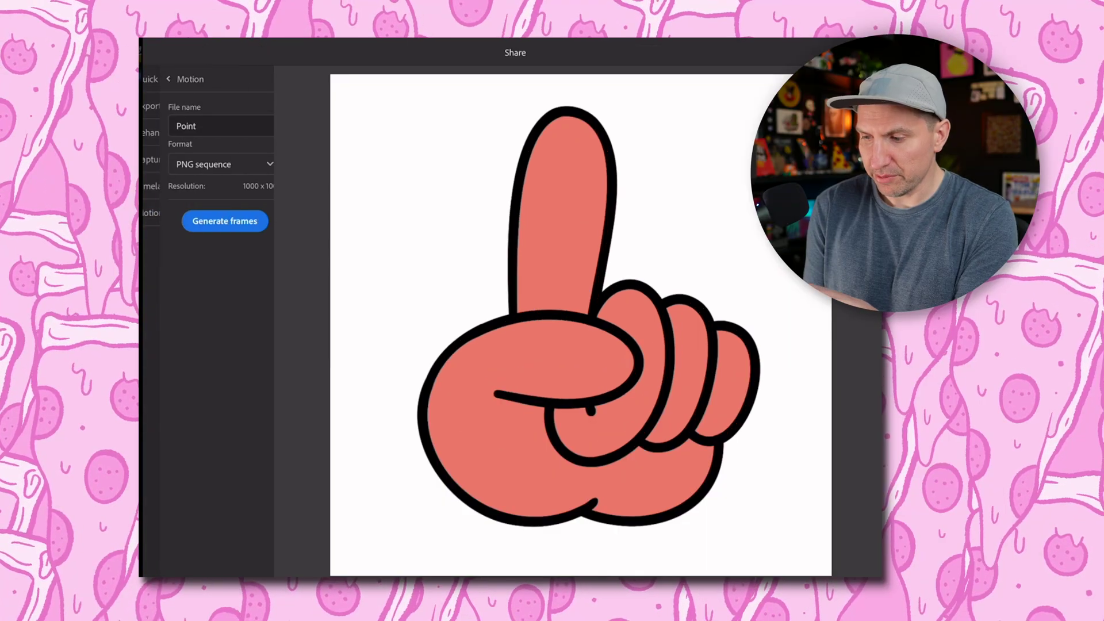
click(209, 164)
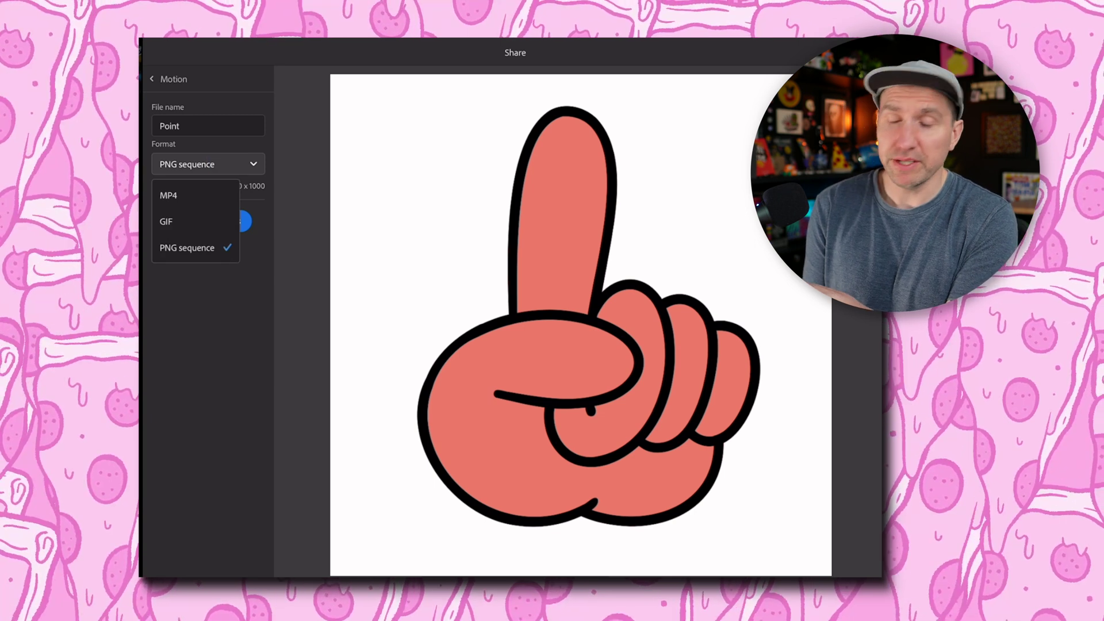
key(Escape)
key(Return)
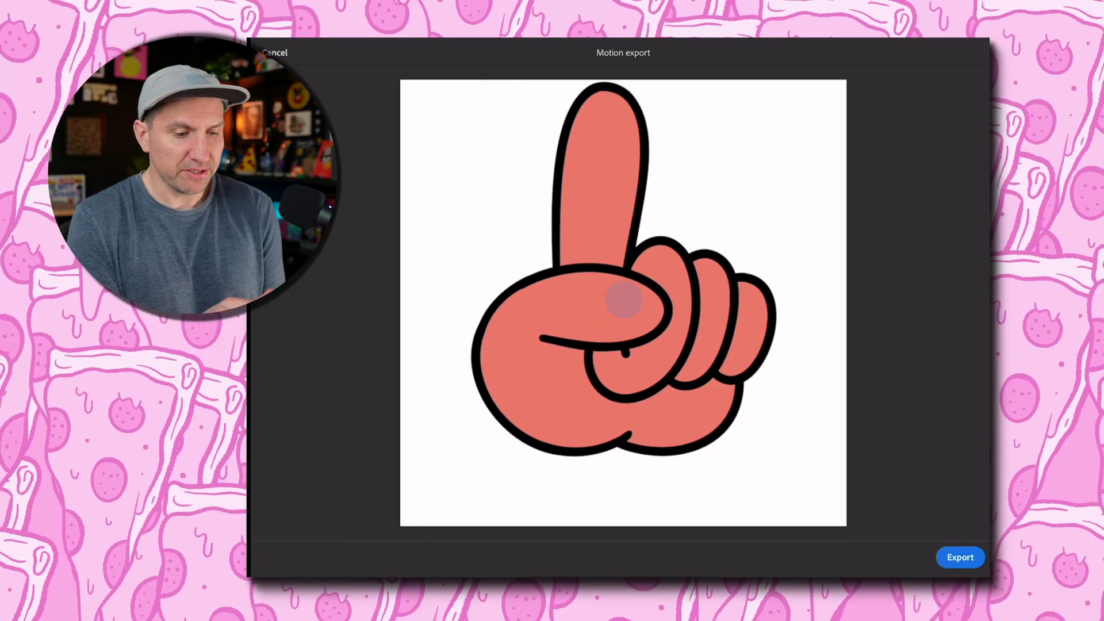
click(961, 558)
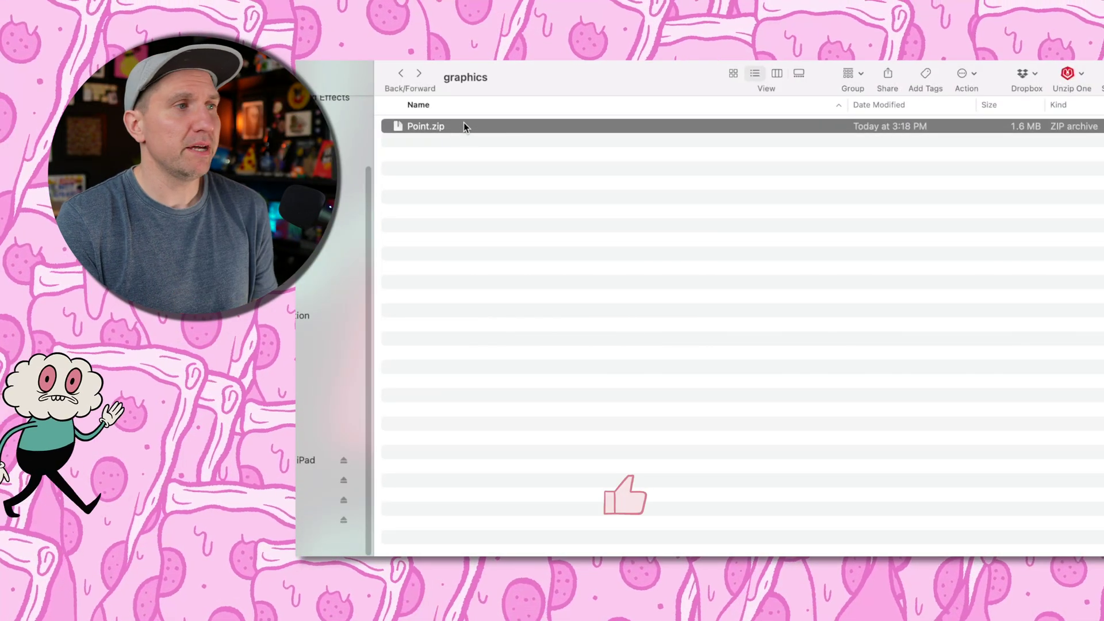
Unzip Point.zip and open its PNGSet folder of frames.
double_click(446, 129)
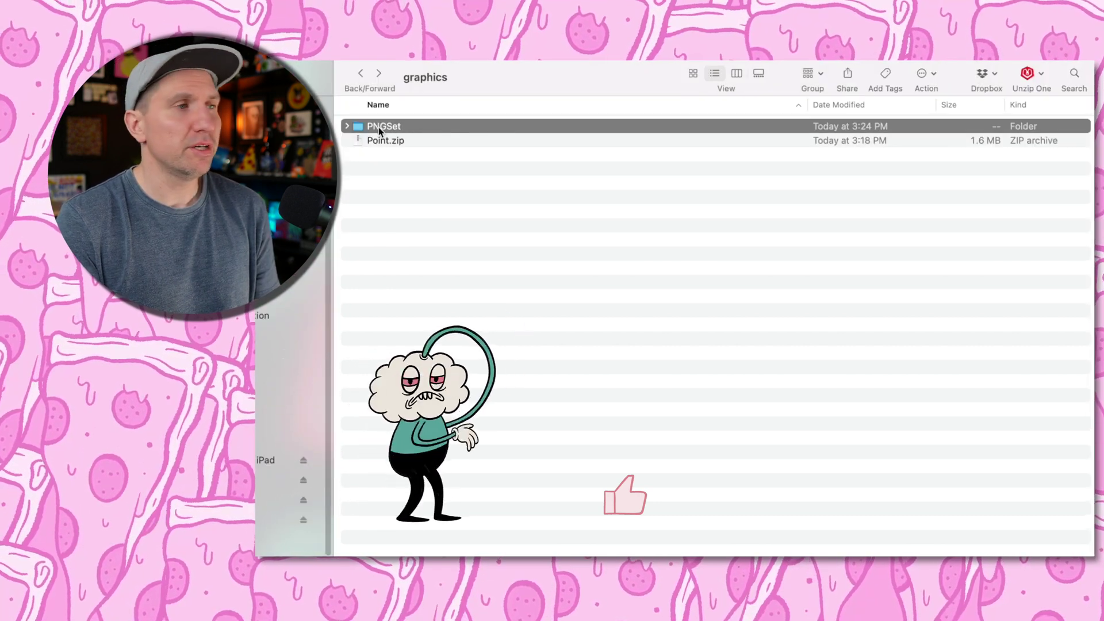
double_click(379, 127)
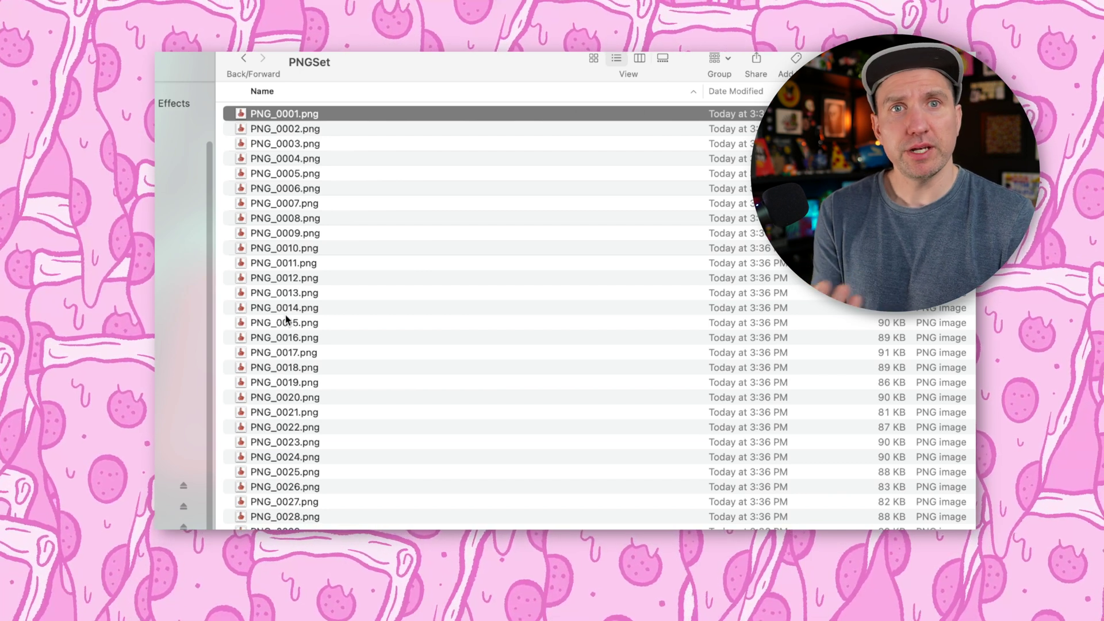
scroll(318, 363, down, 1)
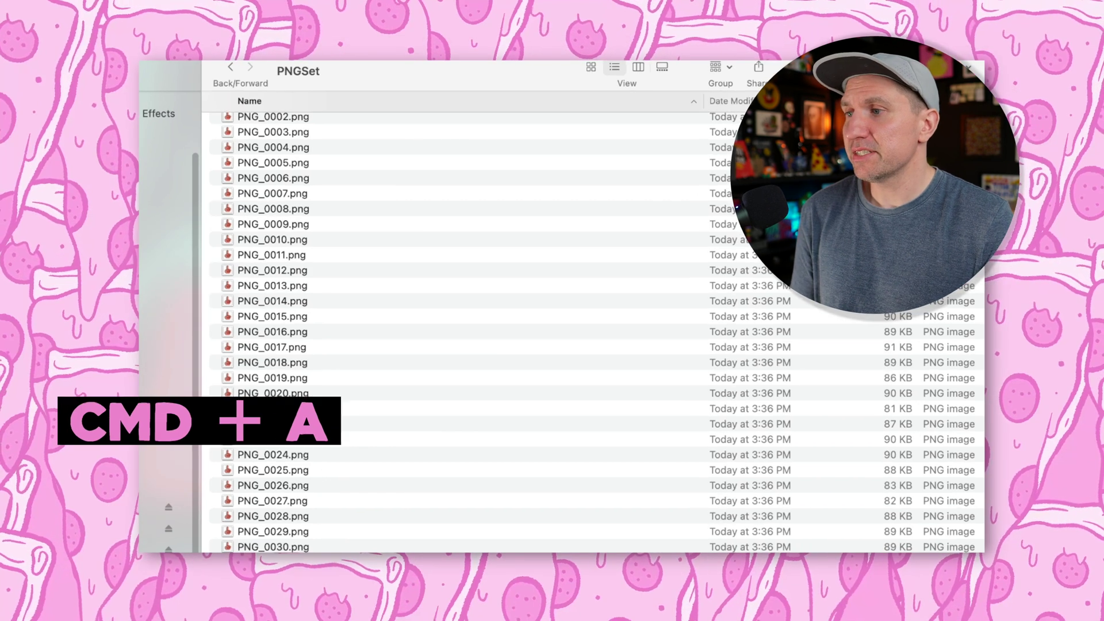
Batch-rename every PNGSet frame, replacing 'PNG' with 'point' in the file names.
key(super+a)
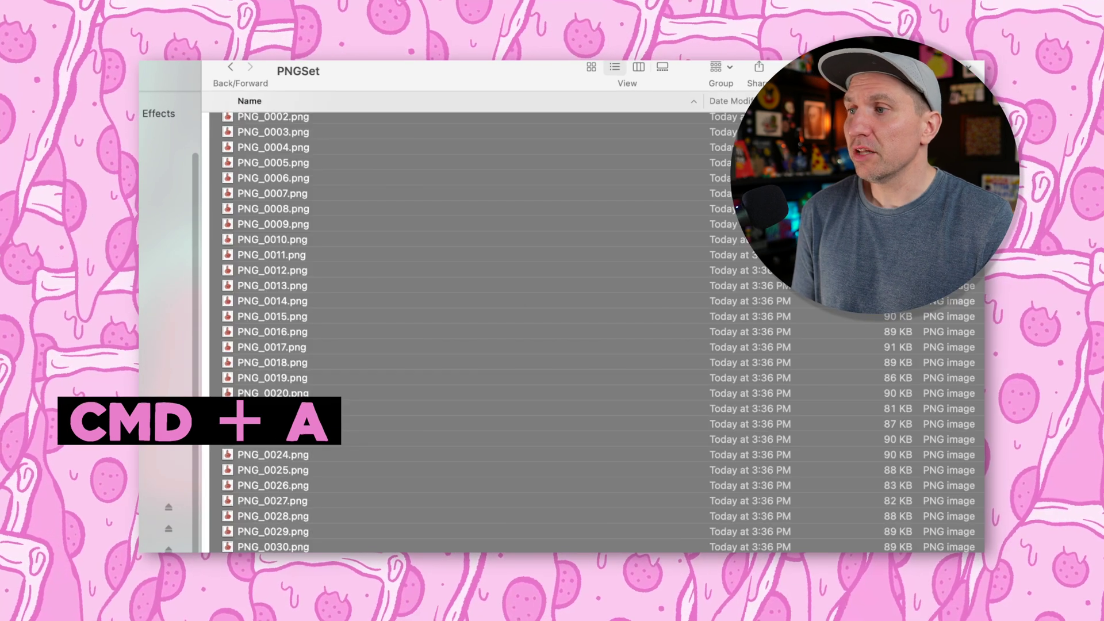
right_click(373, 332)
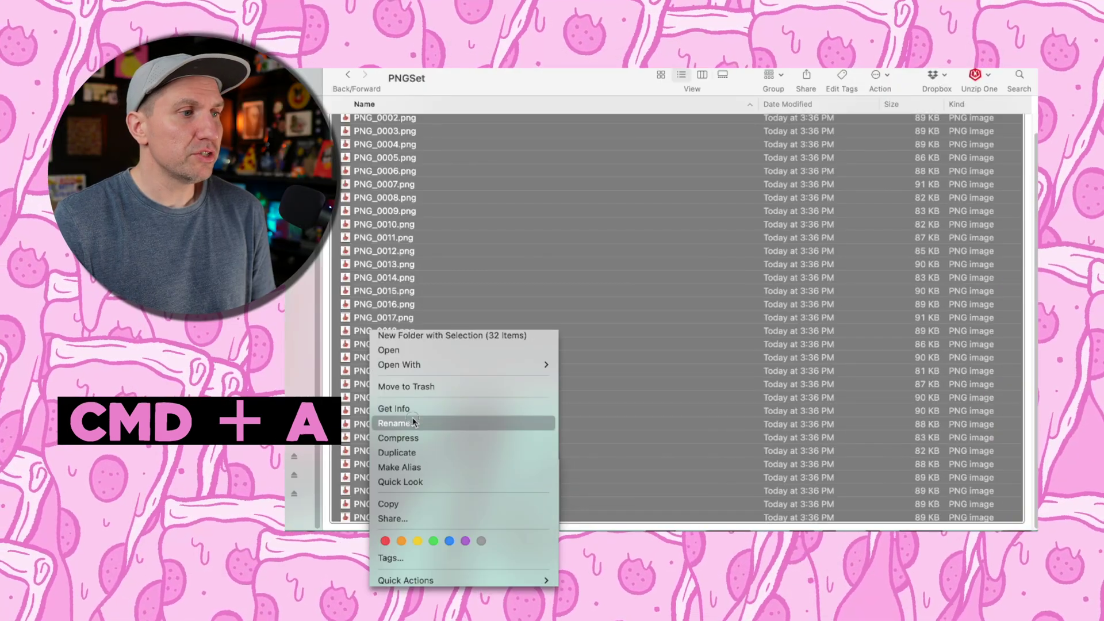
click(412, 422)
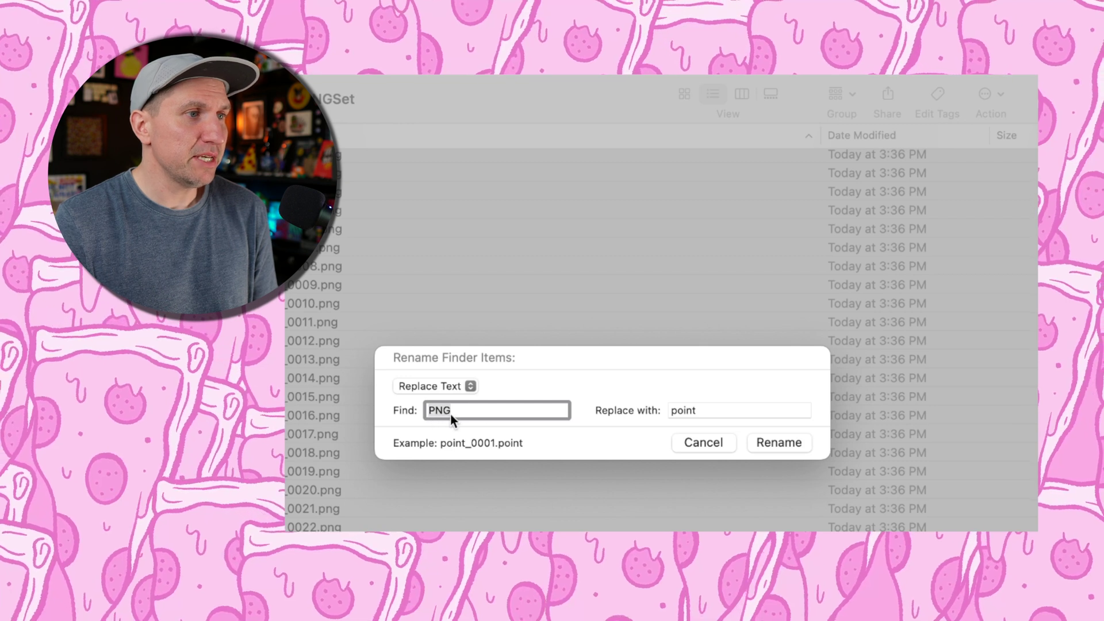
click(751, 411)
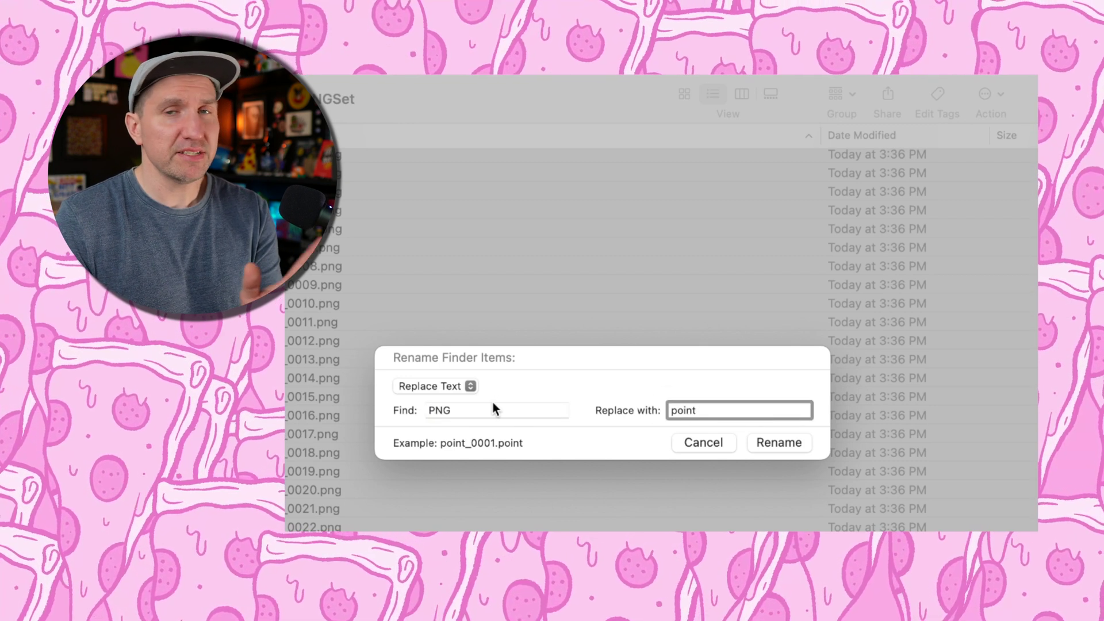
click(780, 442)
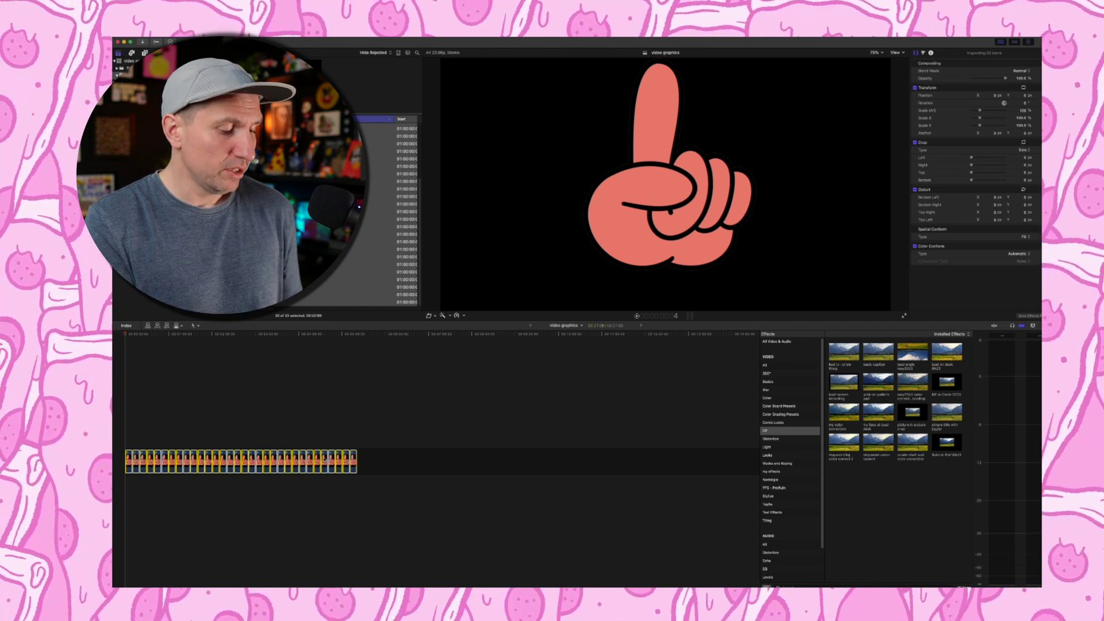
Bring up the duration setting for the hand frame clips with Ctrl+D.
key(ctrl+d)
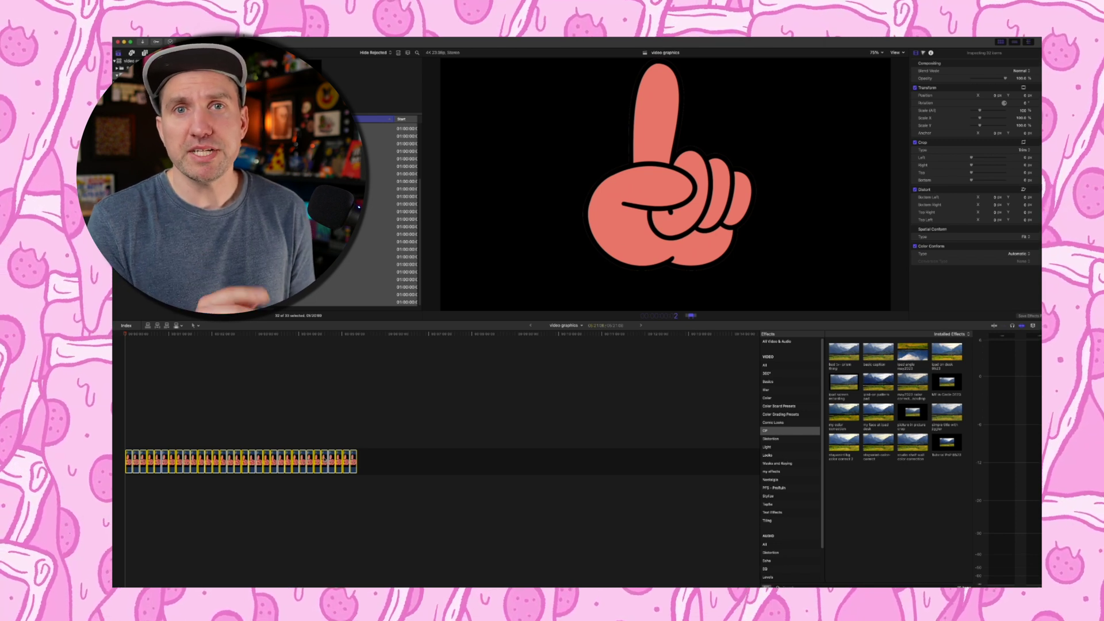
Shorten the hand frame clips and combine them into a compound clip named 'point'.
key(Delete)
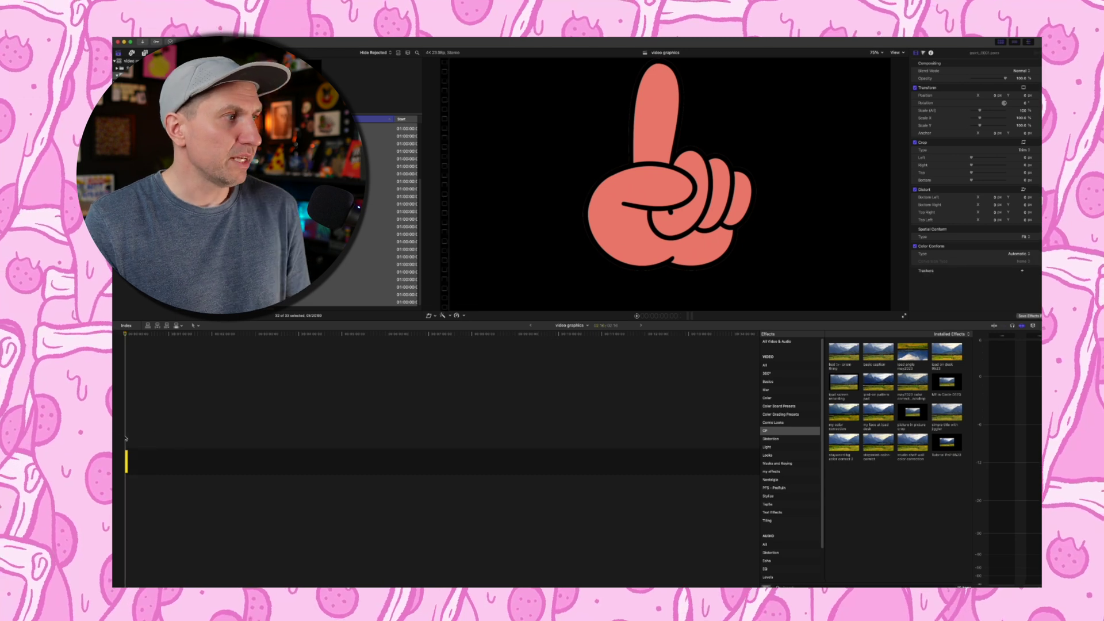
ctrl+click(131, 462)
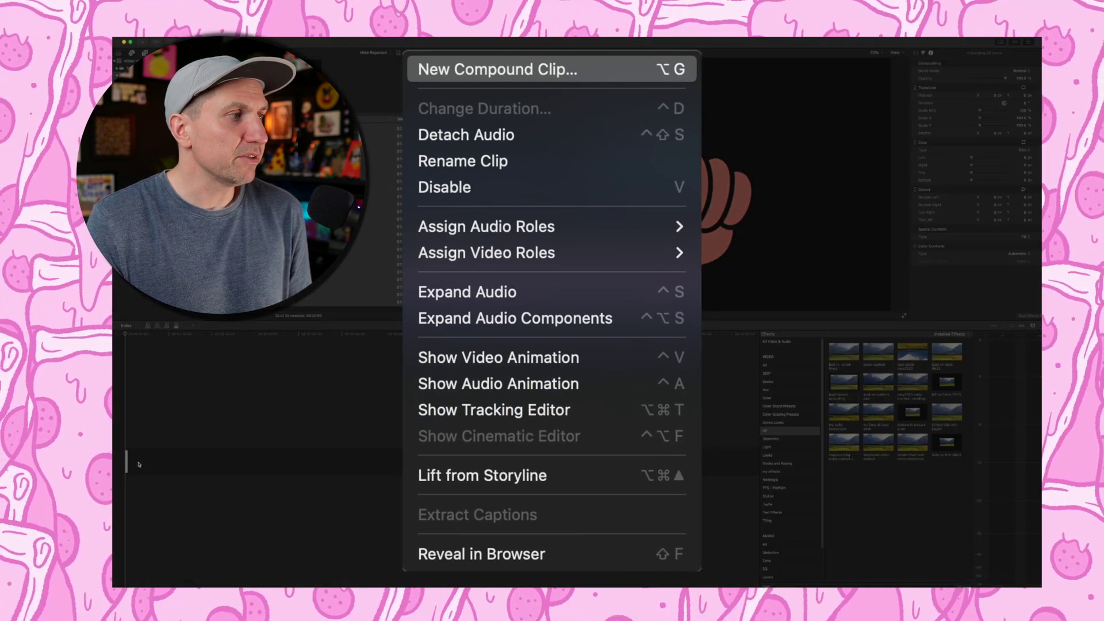
text(point)
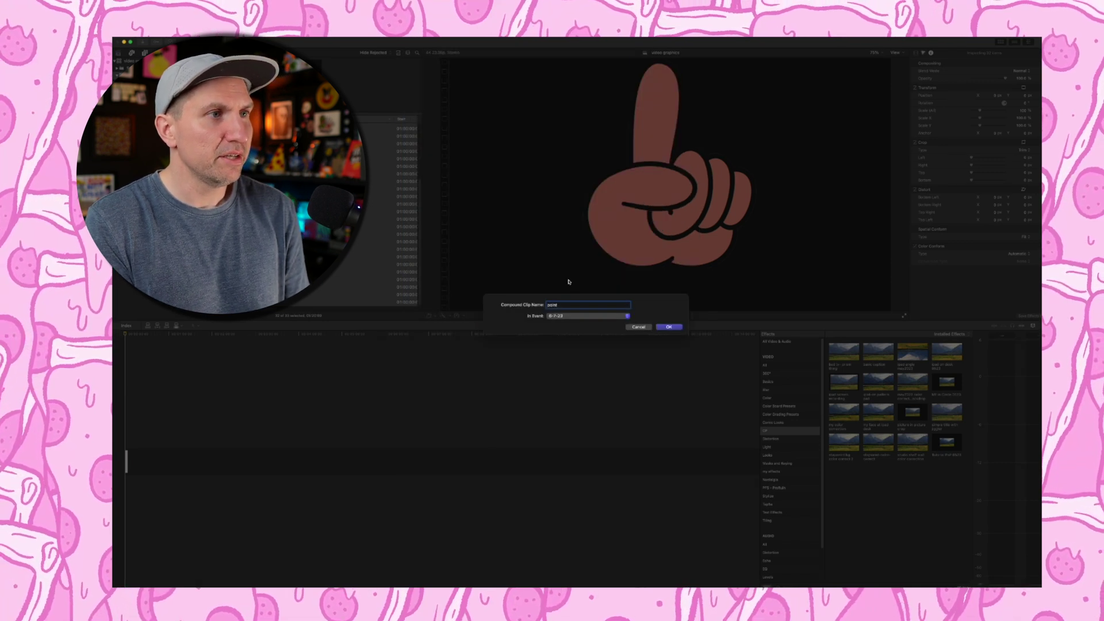
key(Return)
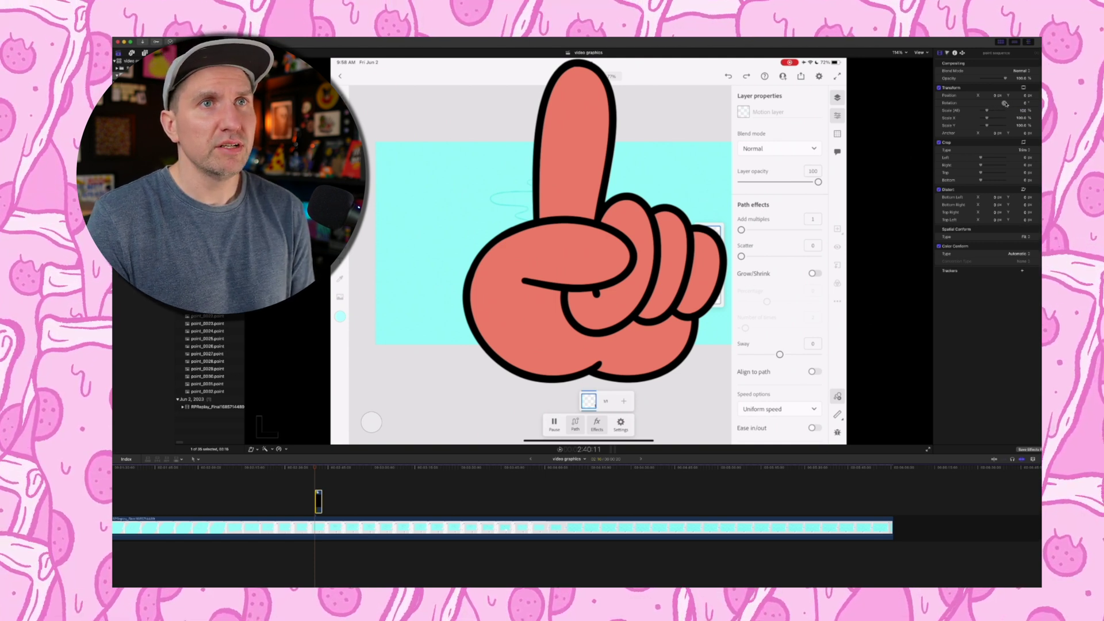
Rotate the hand overlay to -90°, scale it to about 42%, and adjust Position X.
drag(1005, 103, 1004, 104)
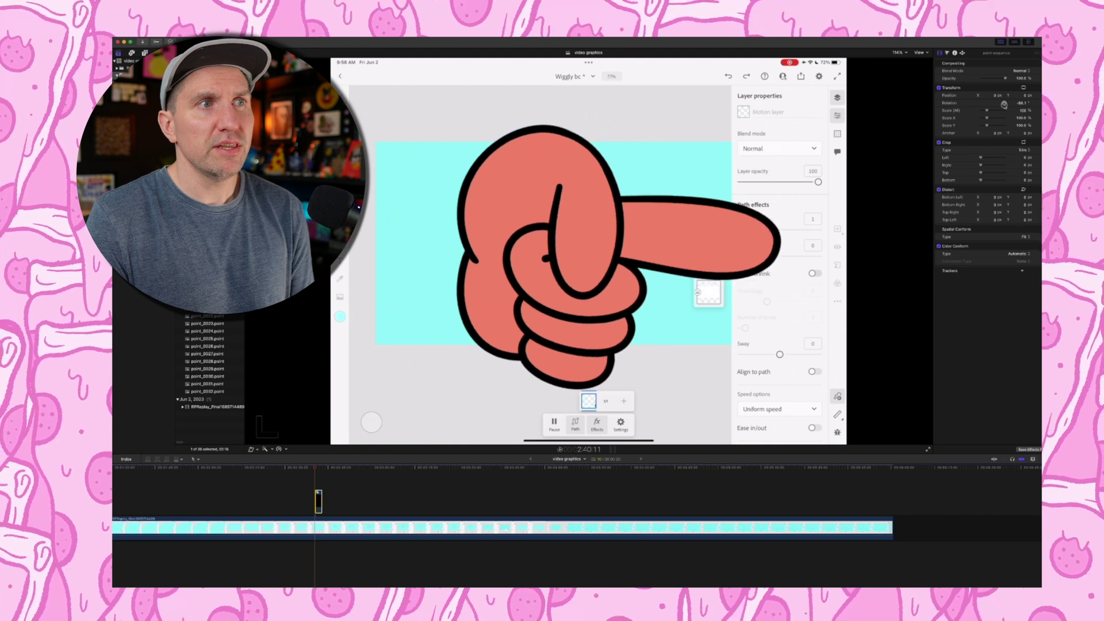
drag(987, 113, 995, 95)
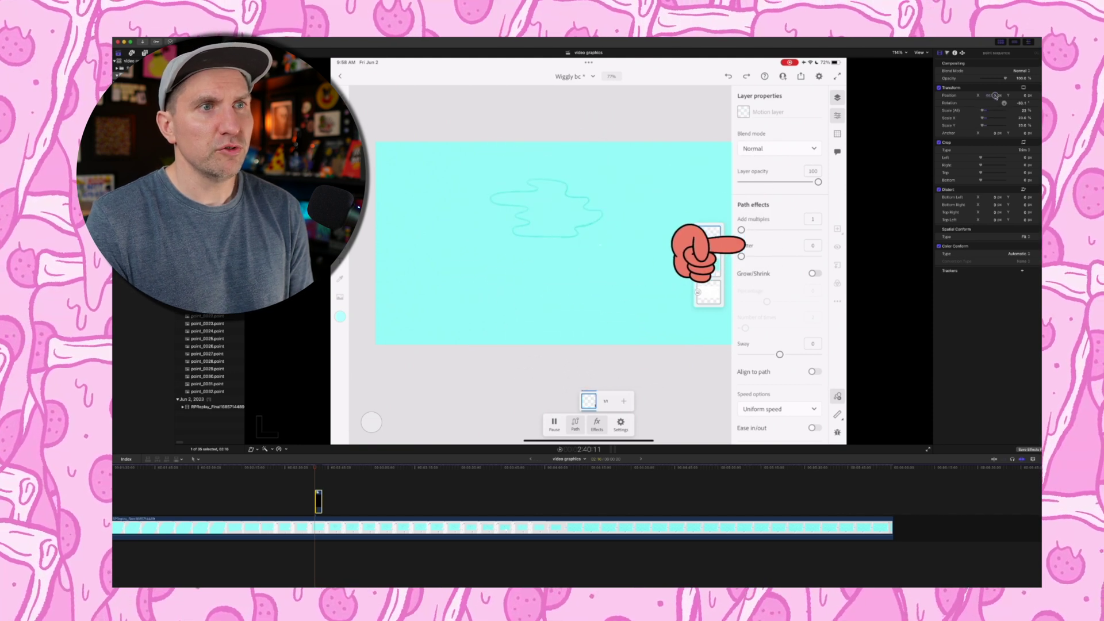
drag(995, 96, 989, 96)
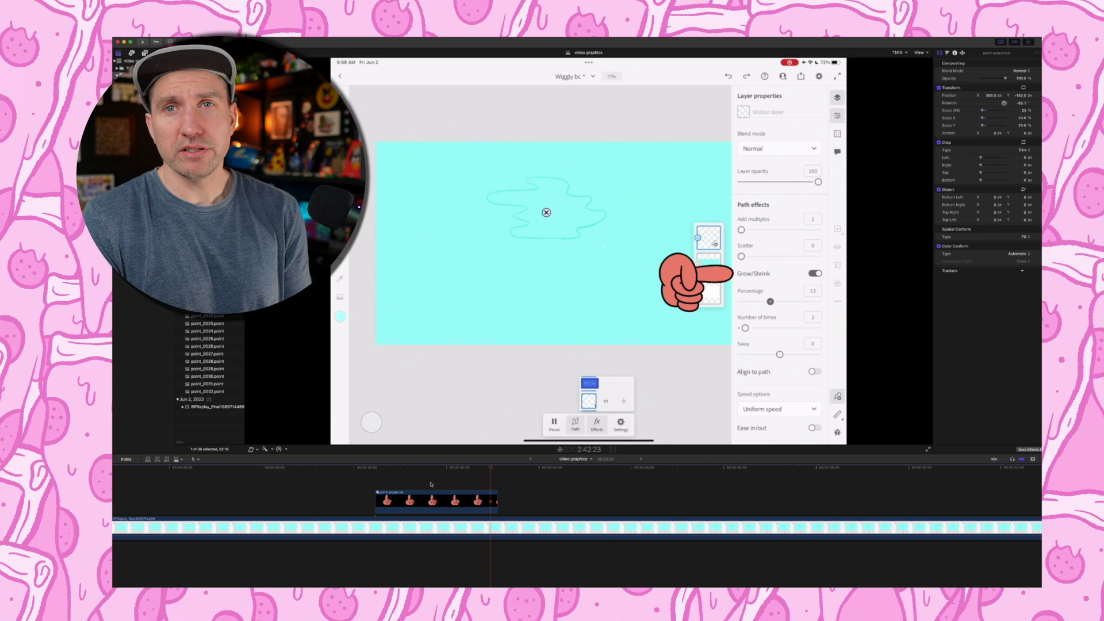
Duplicate the pointing-hand clip repeatedly into a row of sixteen copies.
key(super+minus)
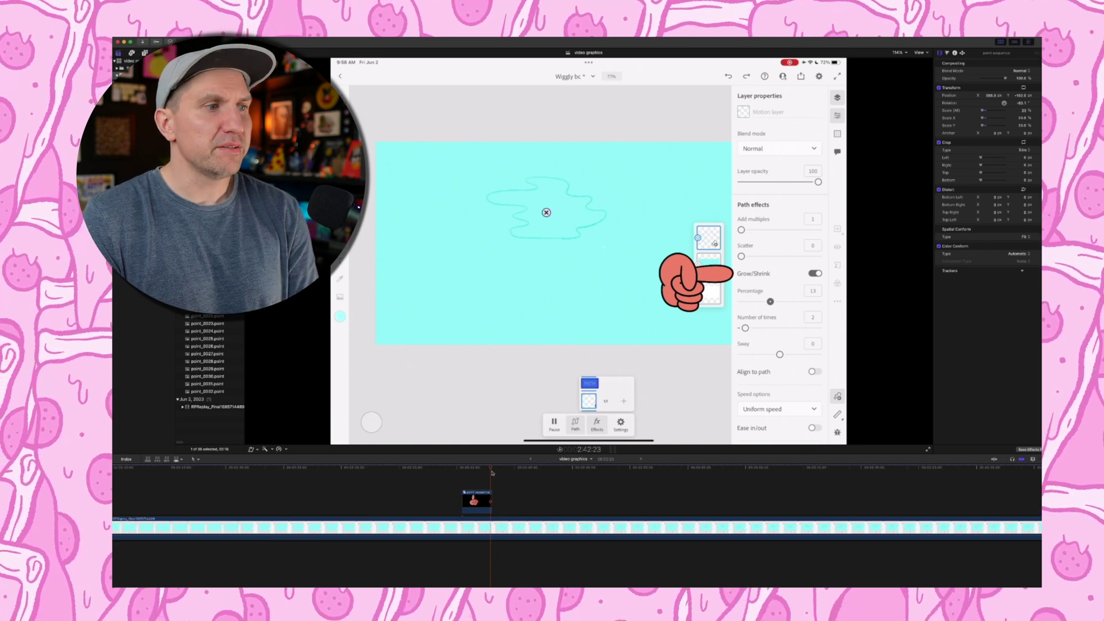
click(476, 501)
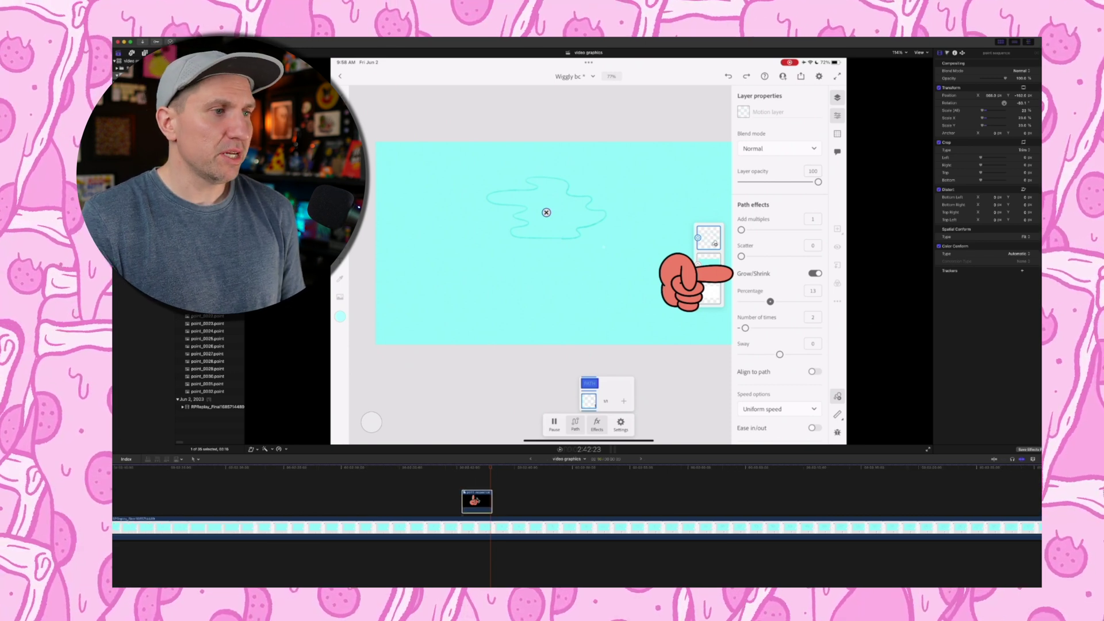
drag(476, 501, 506, 499)
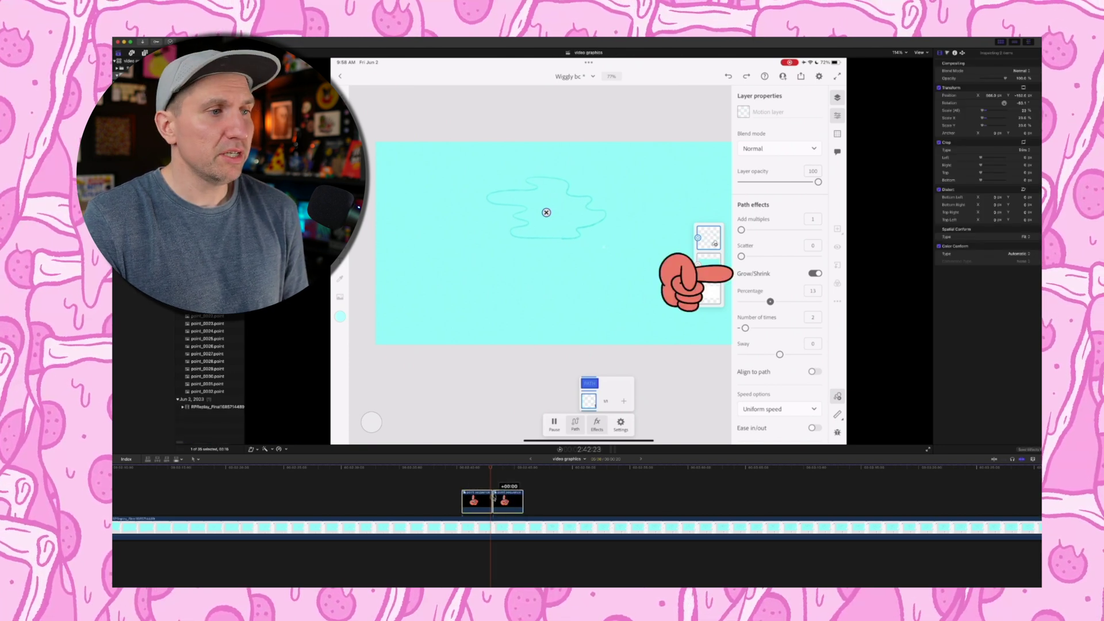
drag(479, 499, 670, 501)
key(super+a)
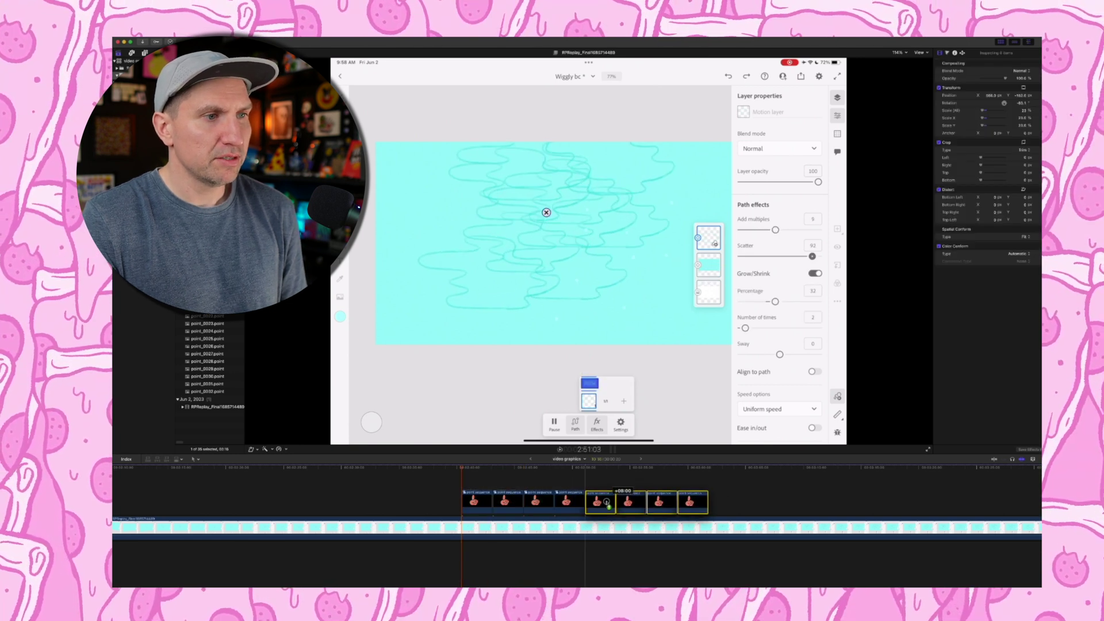
key(super+a)
drag(481, 501, 728, 505)
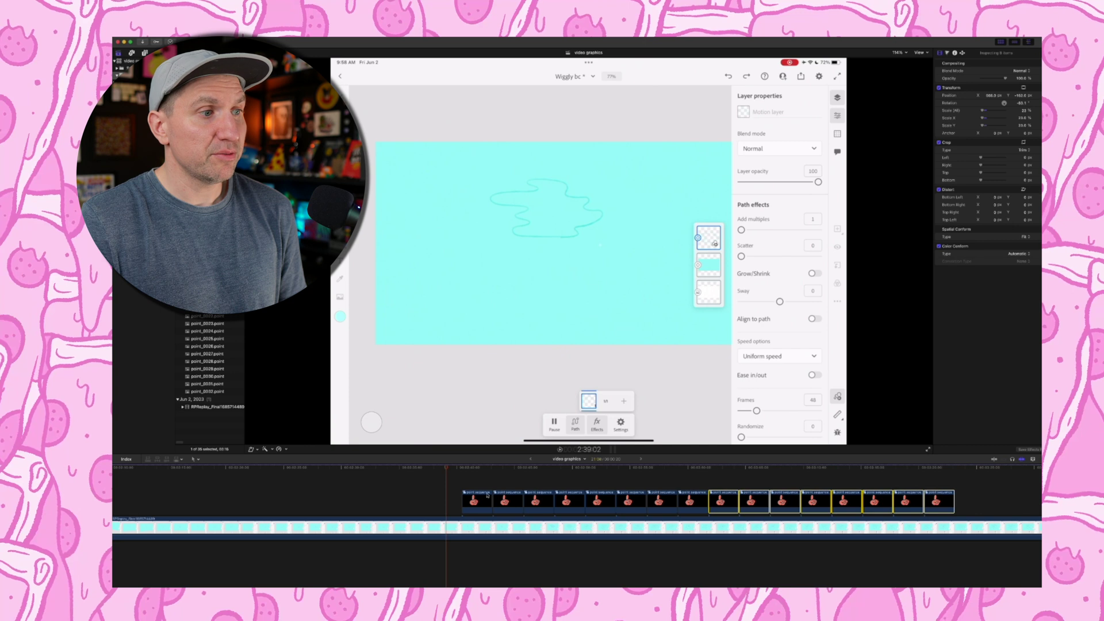
click(467, 484)
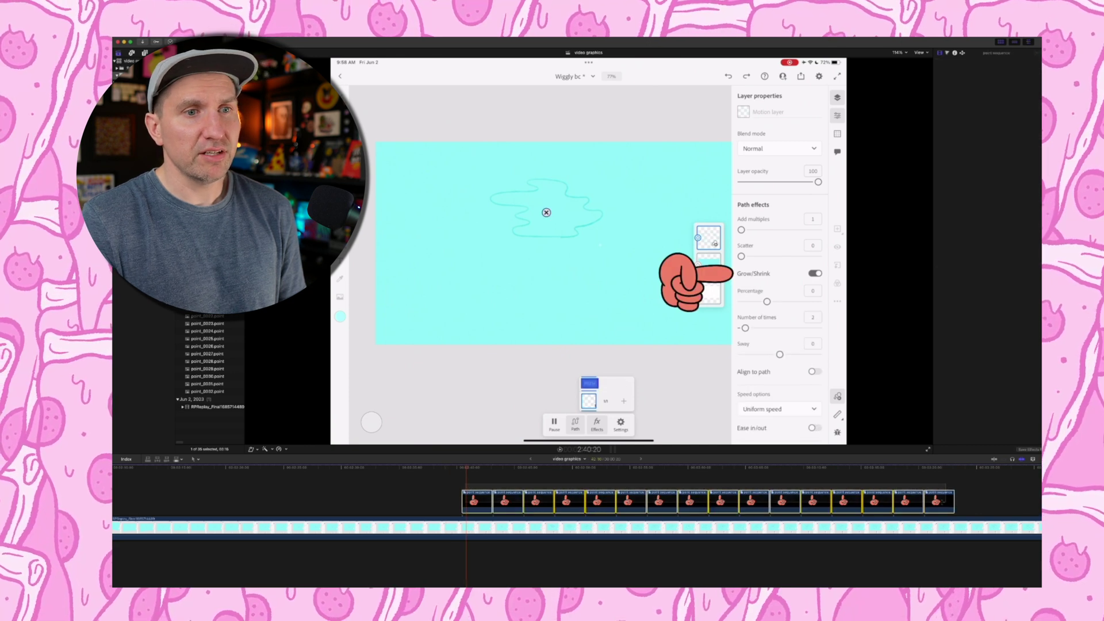
Combine all sixteen hand clips into the 'point sequence' compound clip.
key(super+a)
key(alt+g)
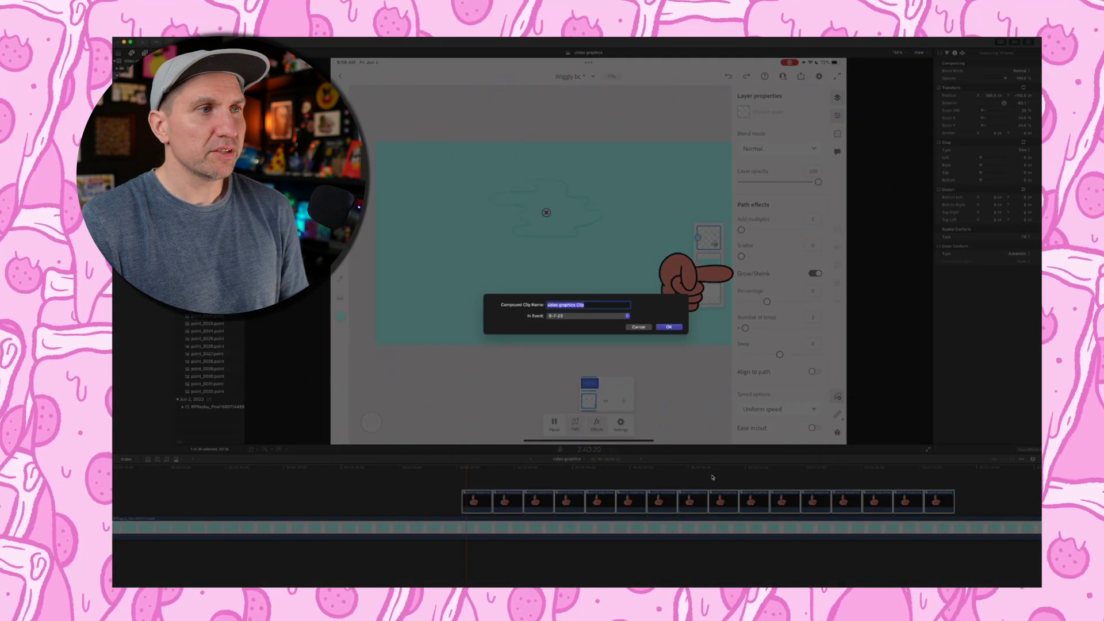
text(h)
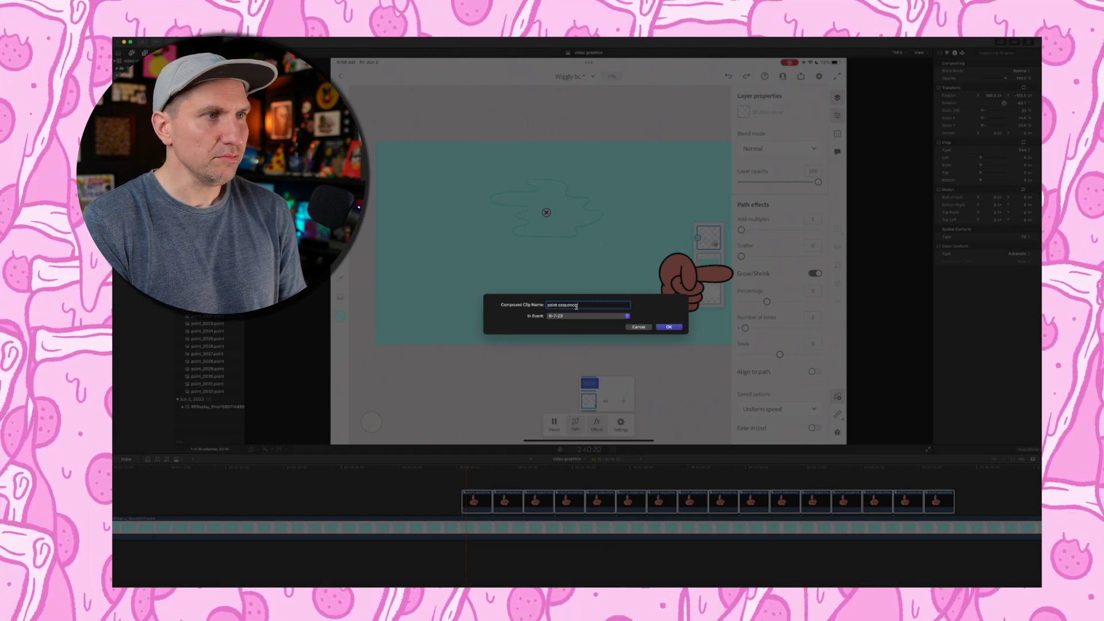
key(Return)
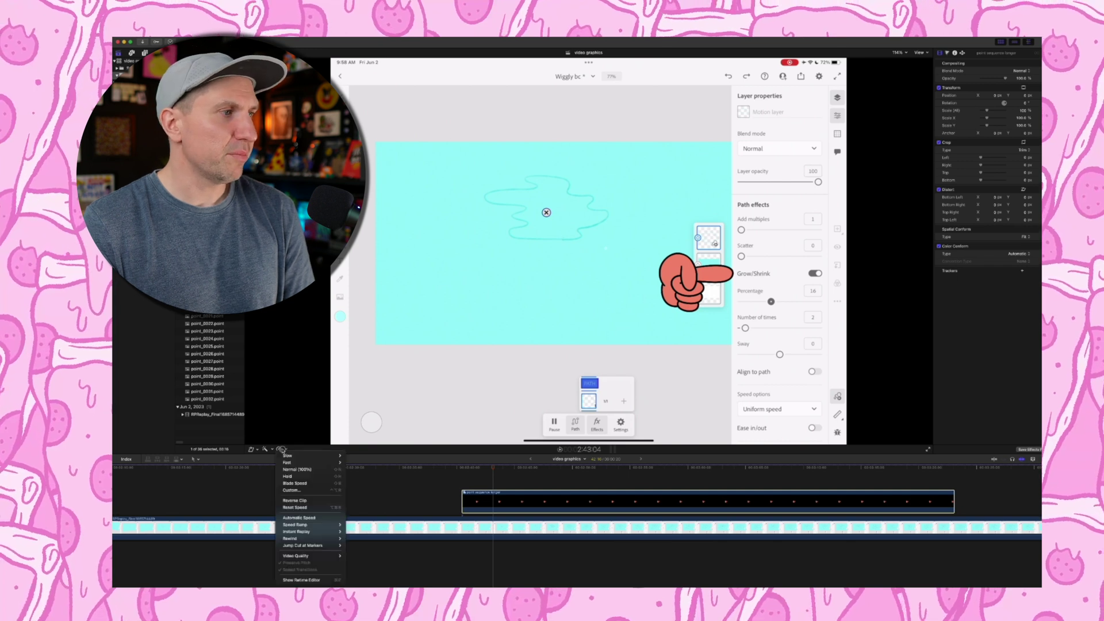
Retime the point sequence clip to 150% speed and trim its end slightly.
click(281, 450)
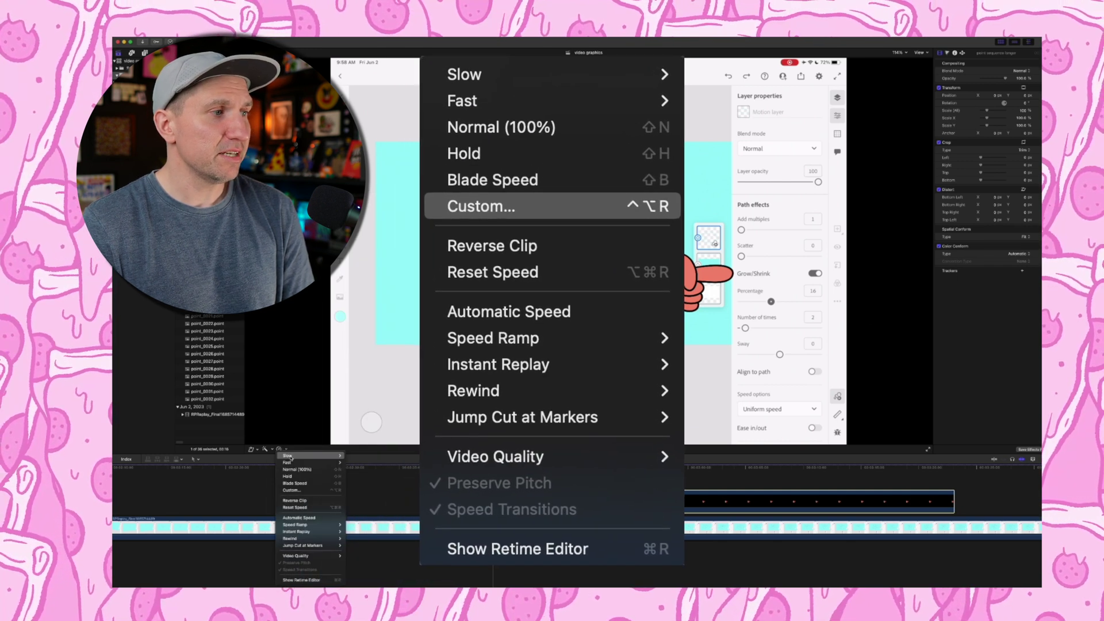
mouse_move(289, 463)
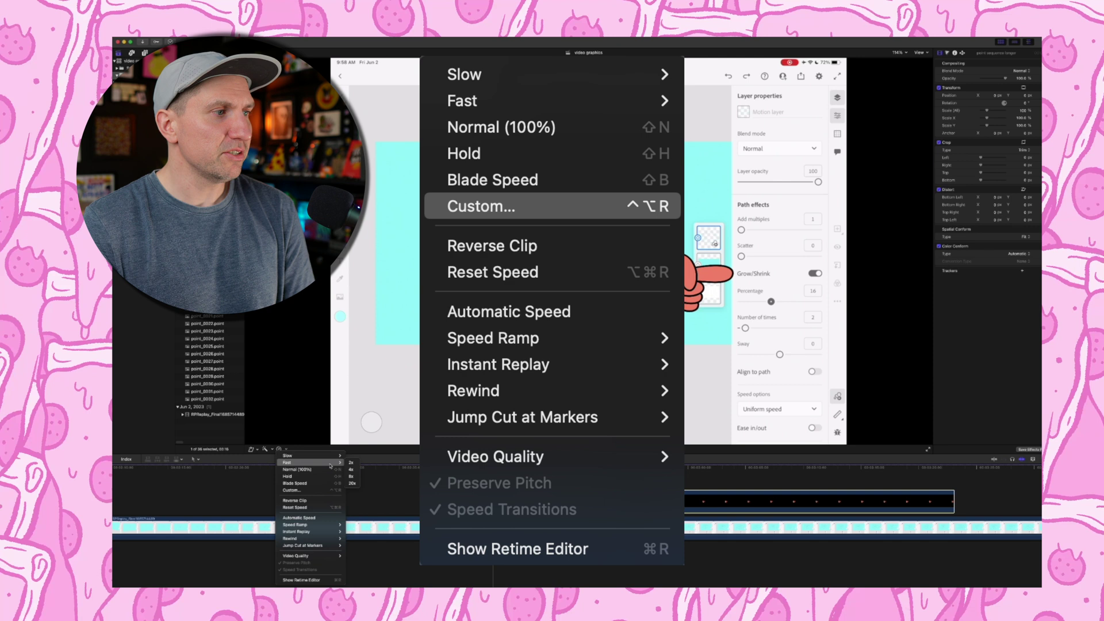
click(292, 490)
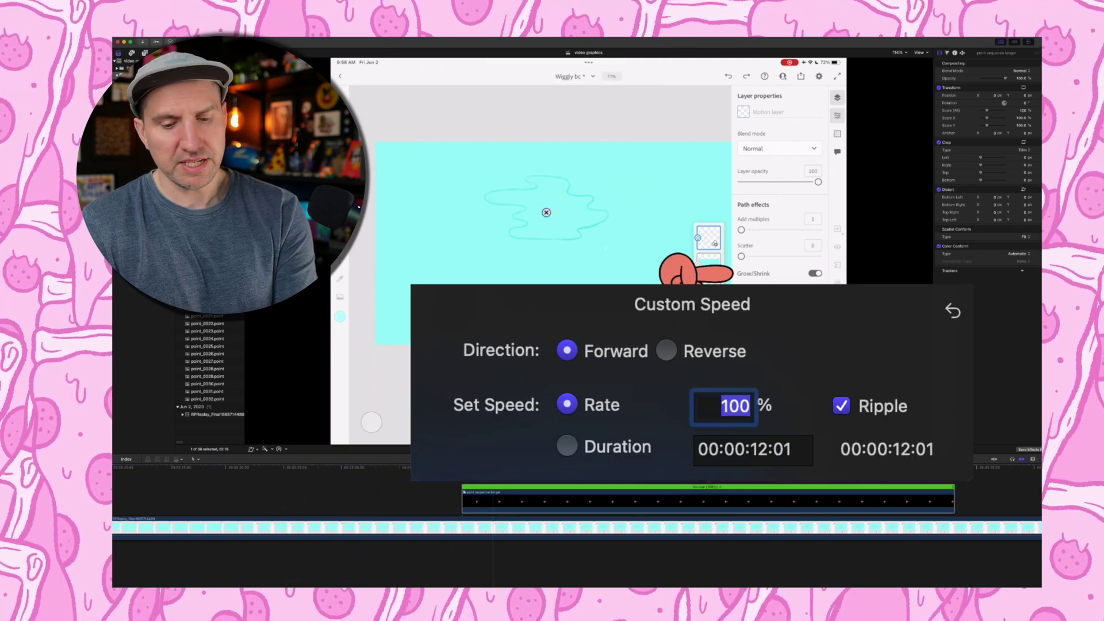
text(150)
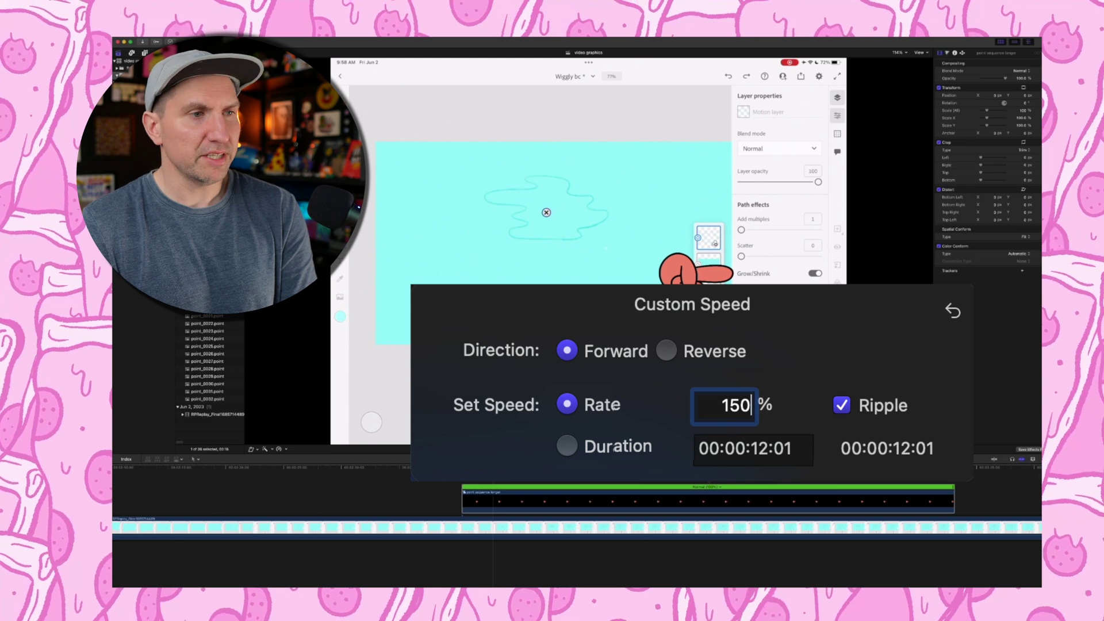
key(Return)
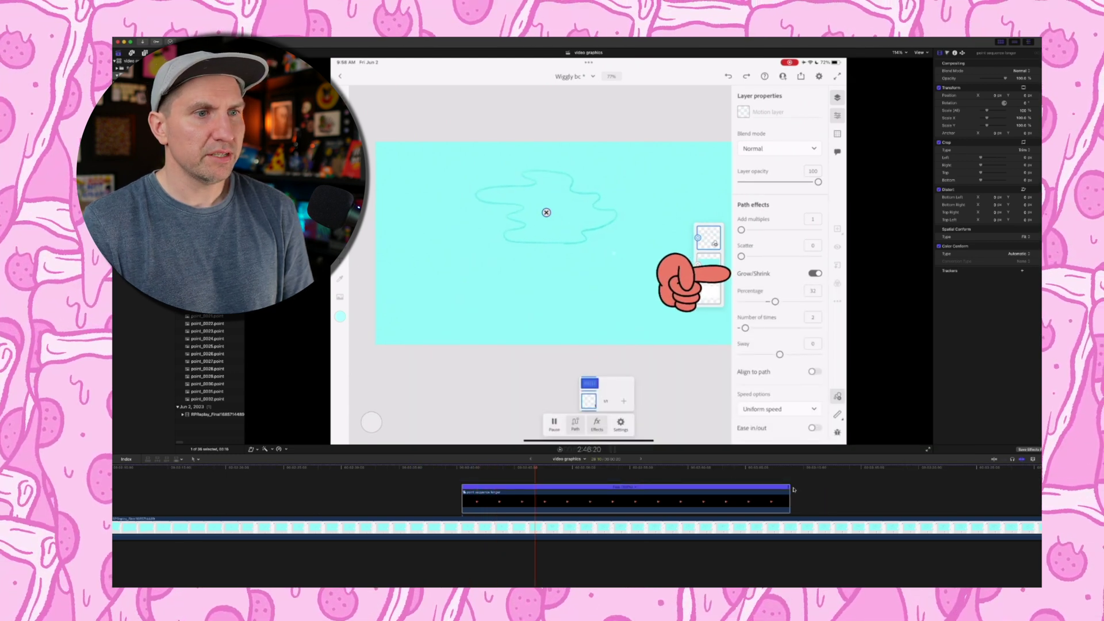
drag(790, 490, 786, 489)
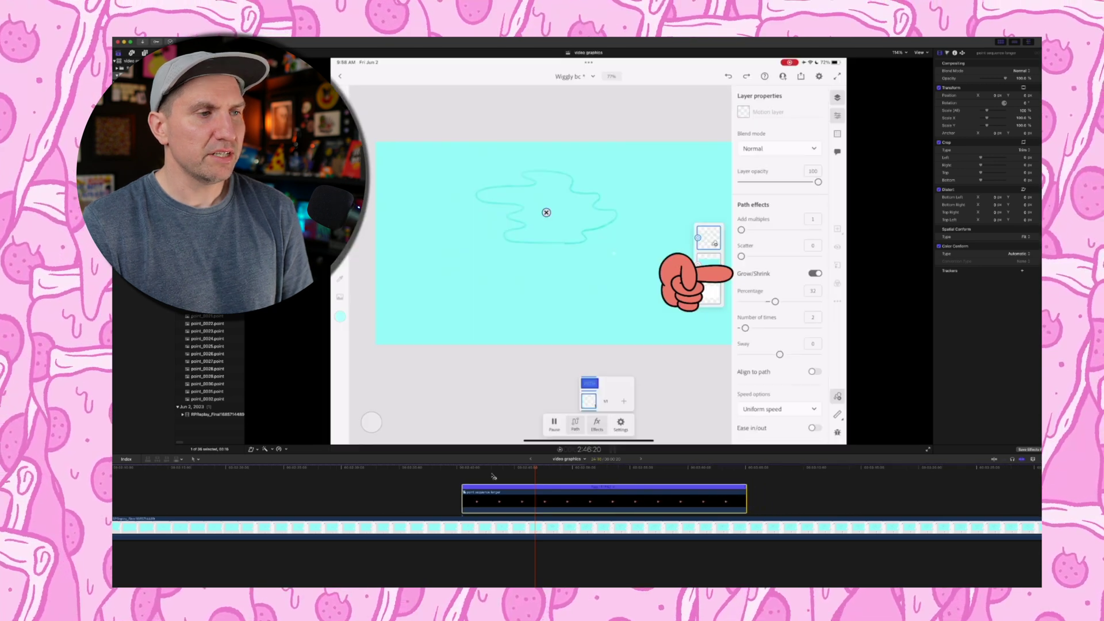
click(455, 468)
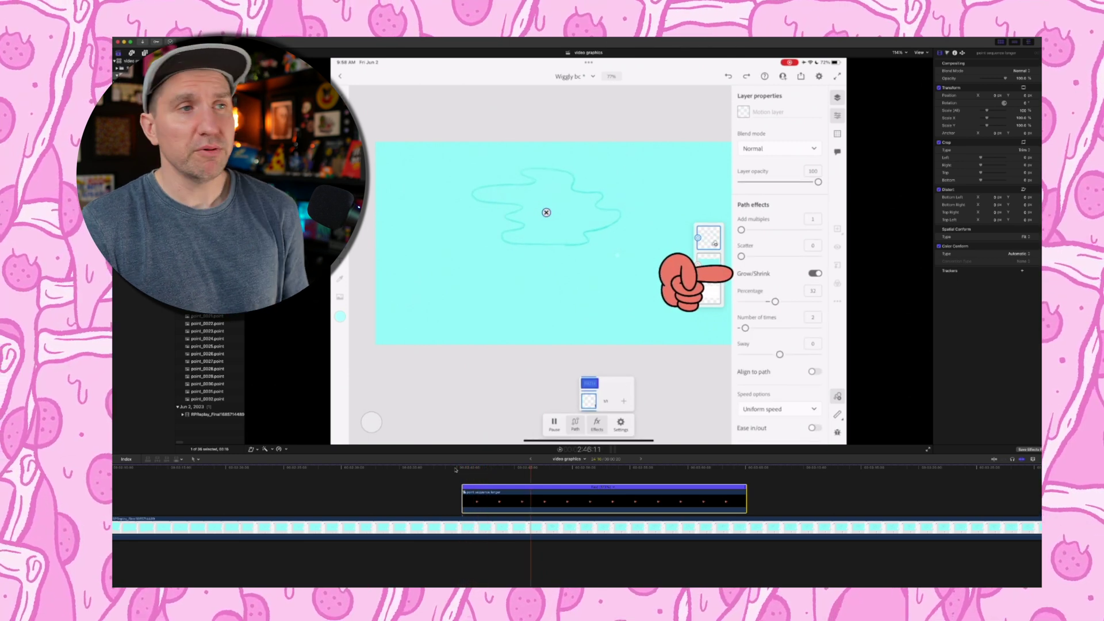
Set the hand clip's ending transition to Slide Out and preview the result.
click(463, 469)
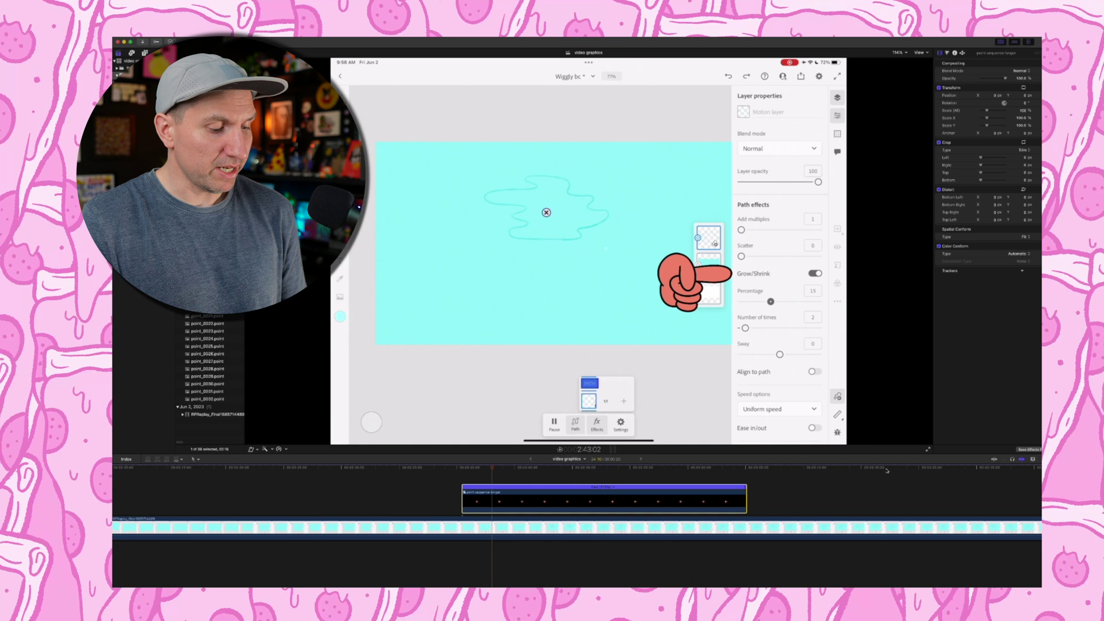
click(519, 499)
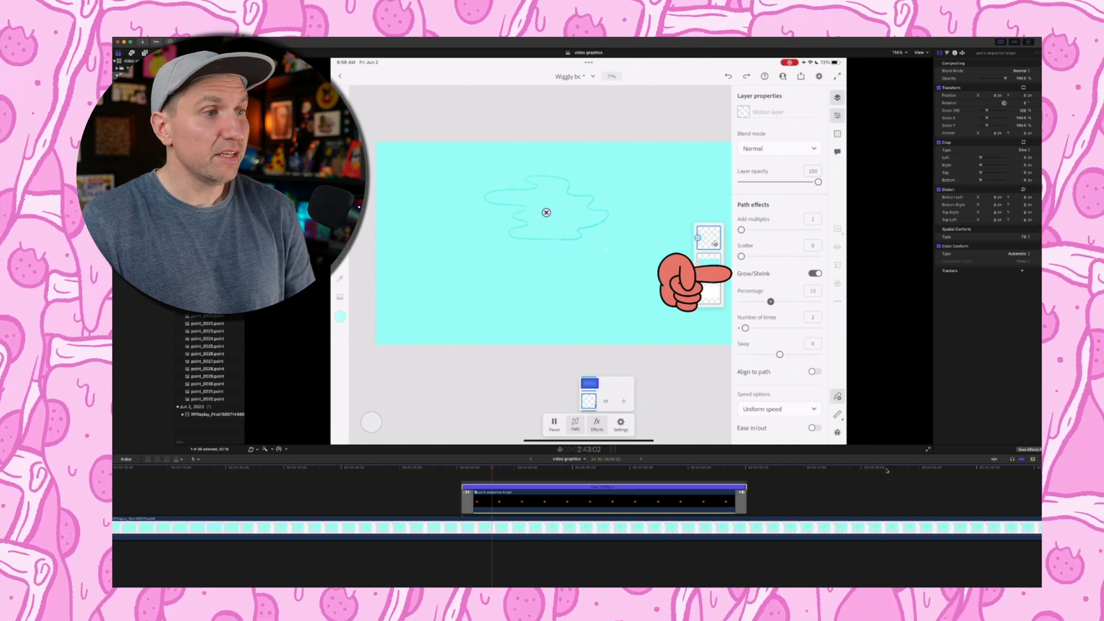
click(466, 469)
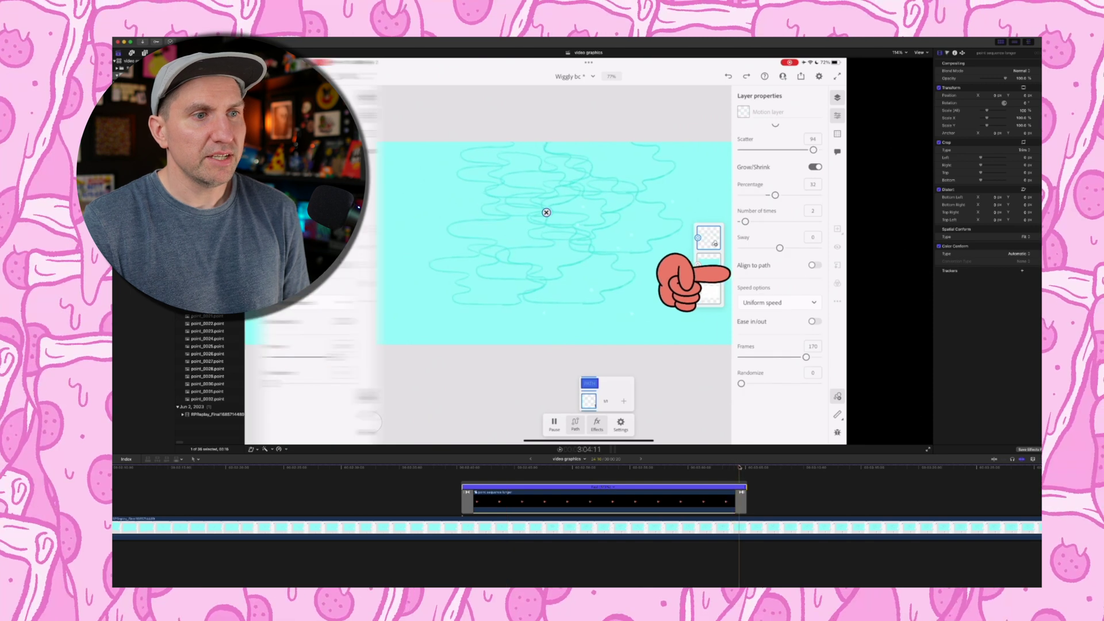
click(742, 499)
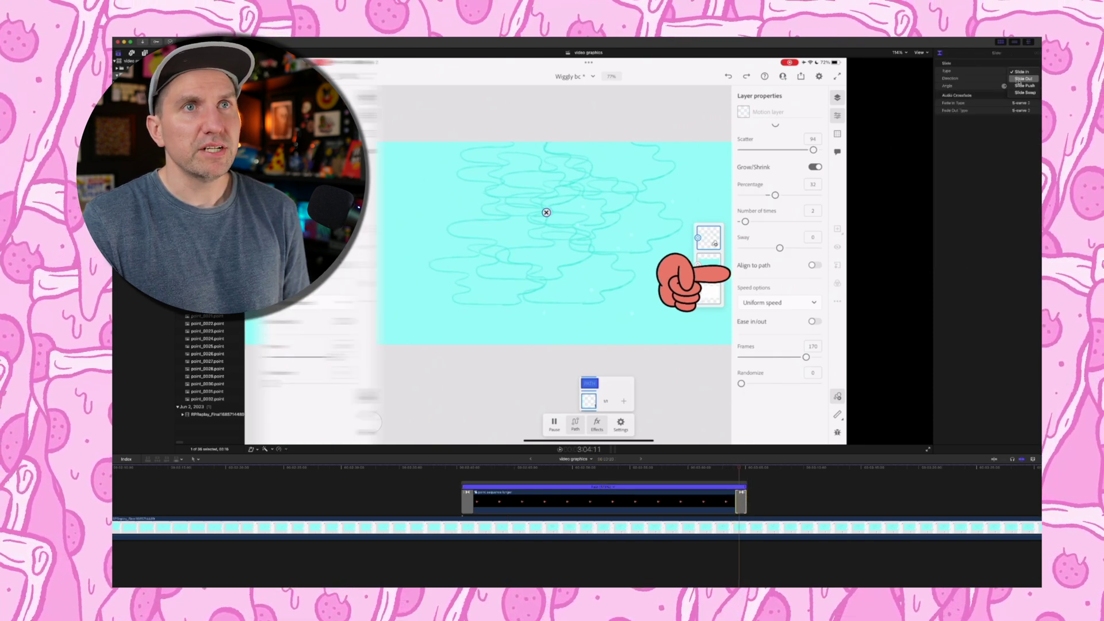
click(1021, 80)
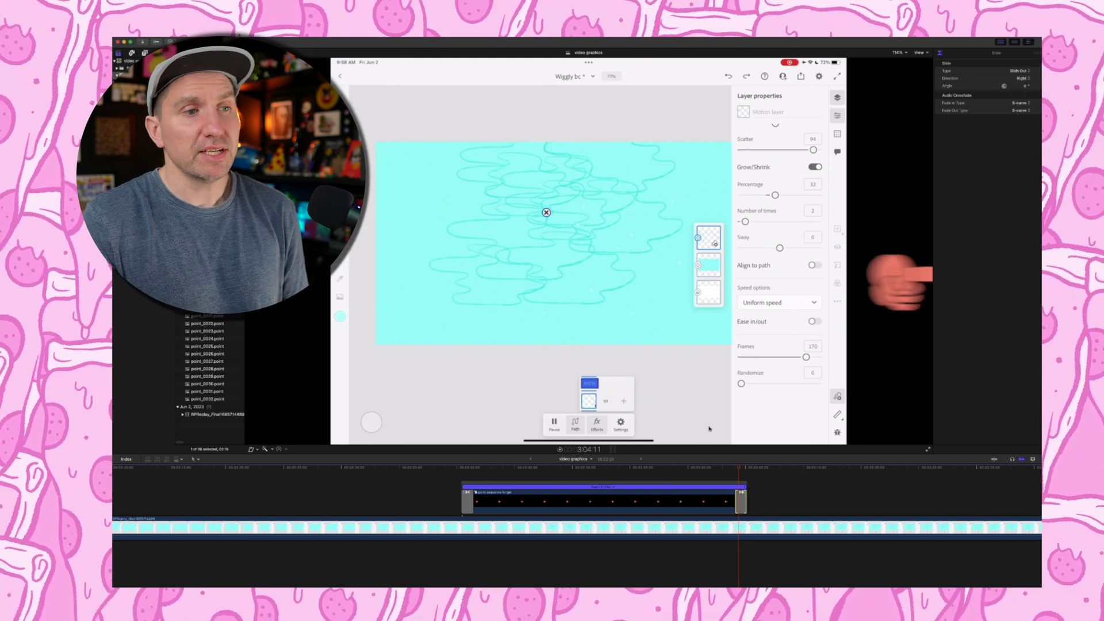
click(449, 484)
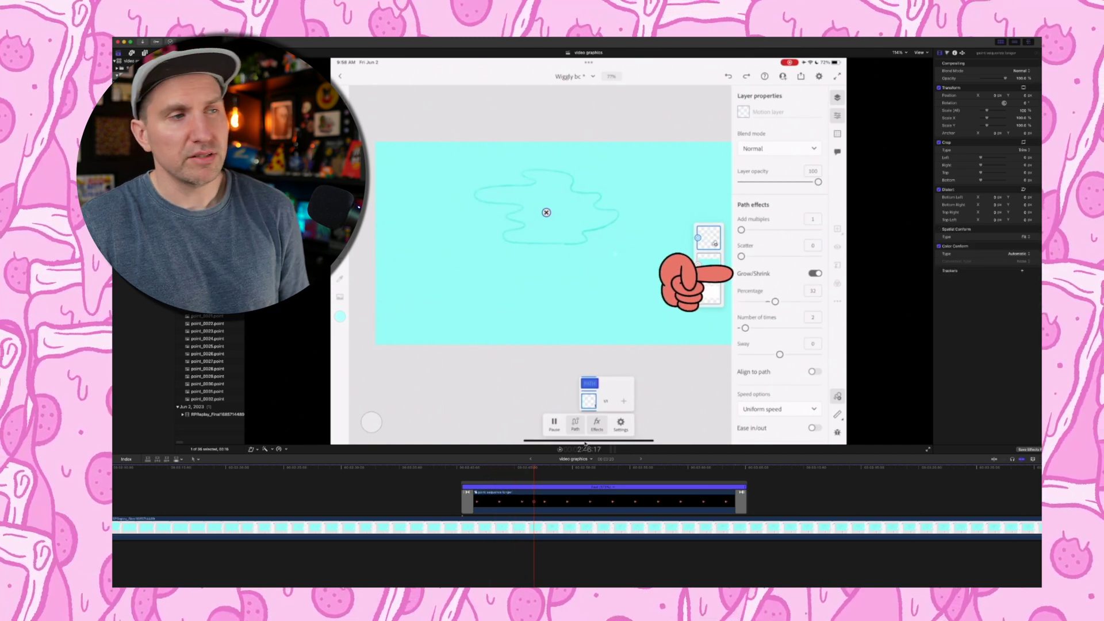
Scrub to where Grow/Shrink appears and move the hand clip about three frames earlier.
click(453, 468)
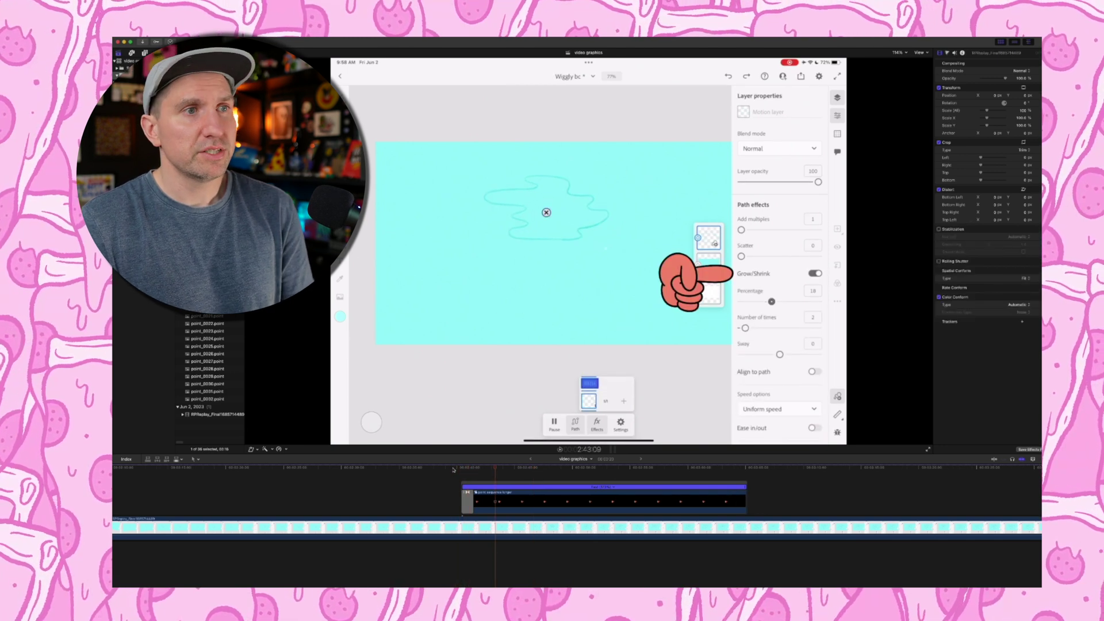
click(447, 468)
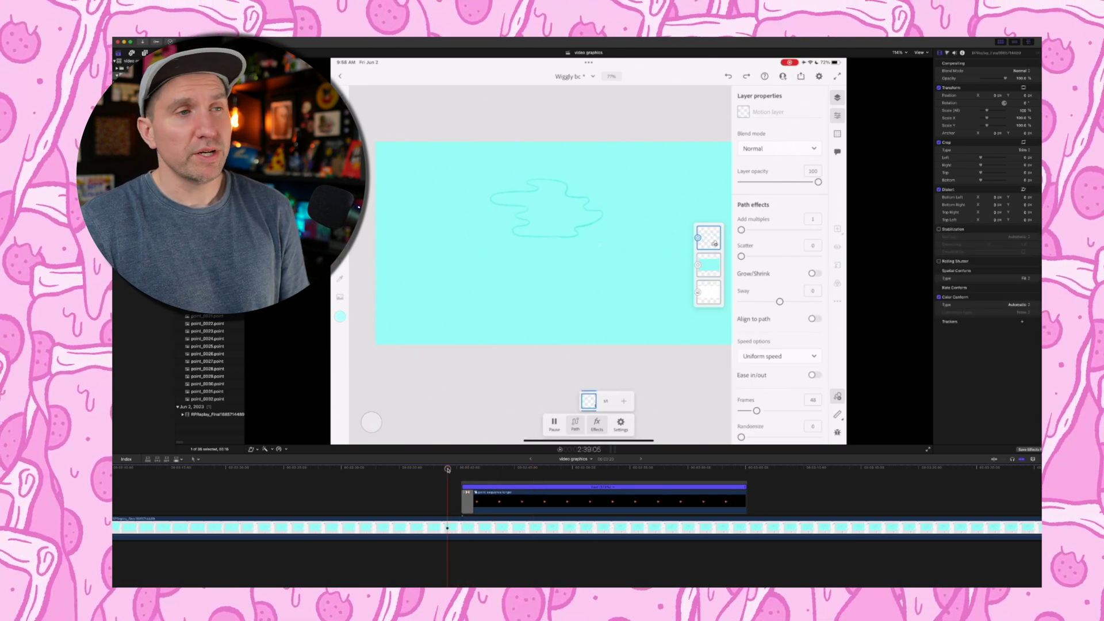
drag(451, 469, 454, 469)
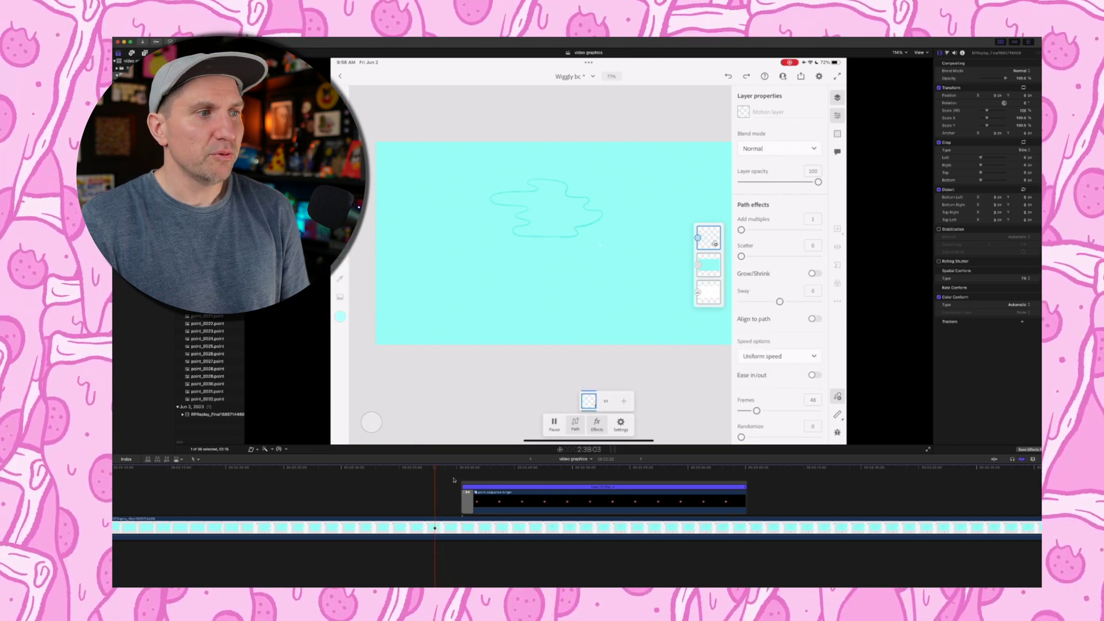
drag(474, 487, 445, 487)
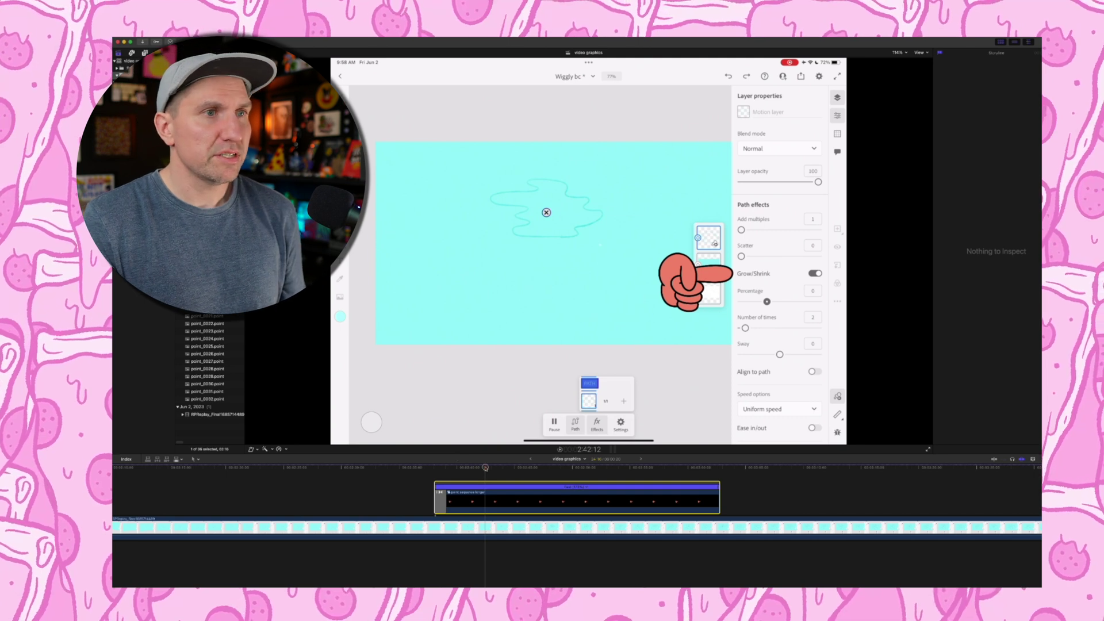
click(480, 498)
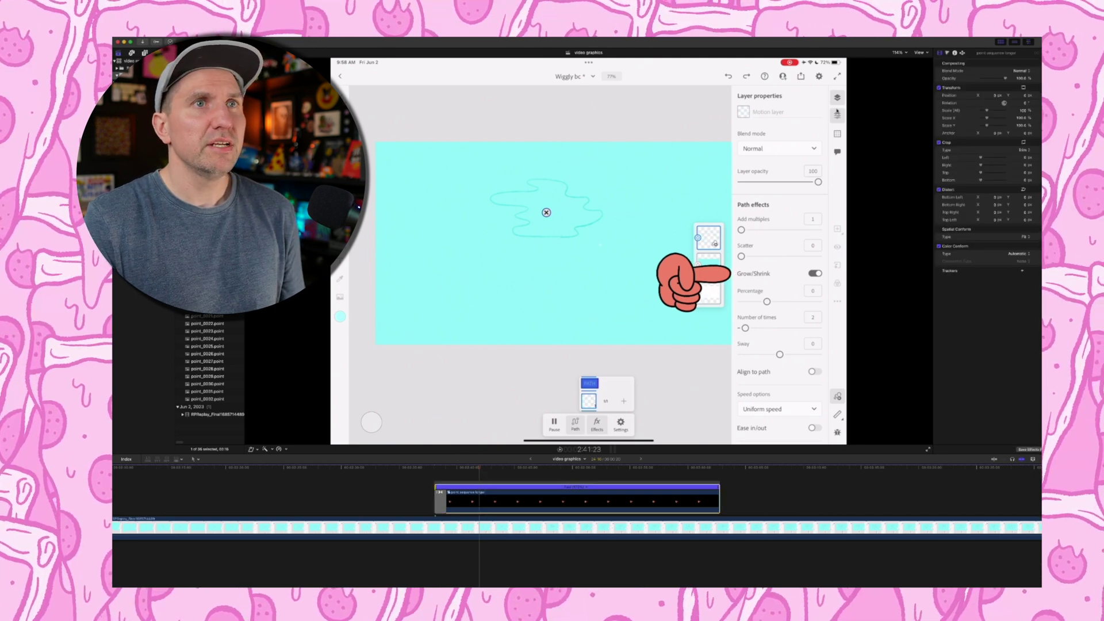